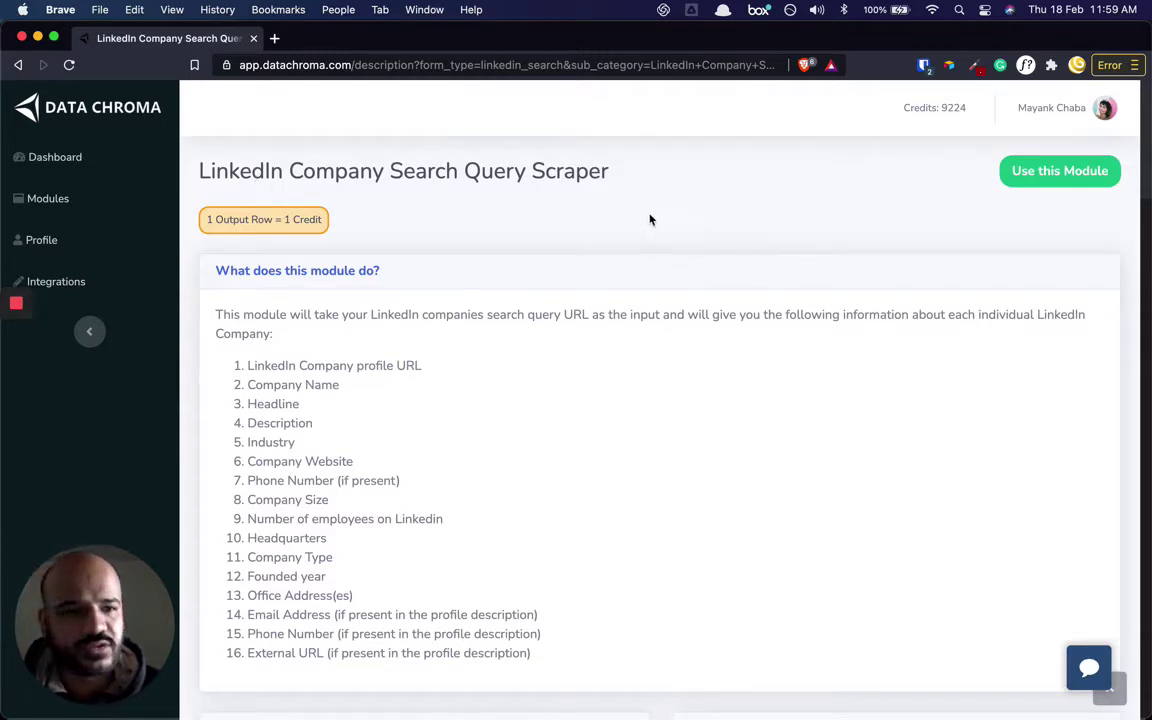
Review the module description and the list of company fields the LinkedIn Company Search Query Scraper extracts.
scroll(620, 215, down, 1)
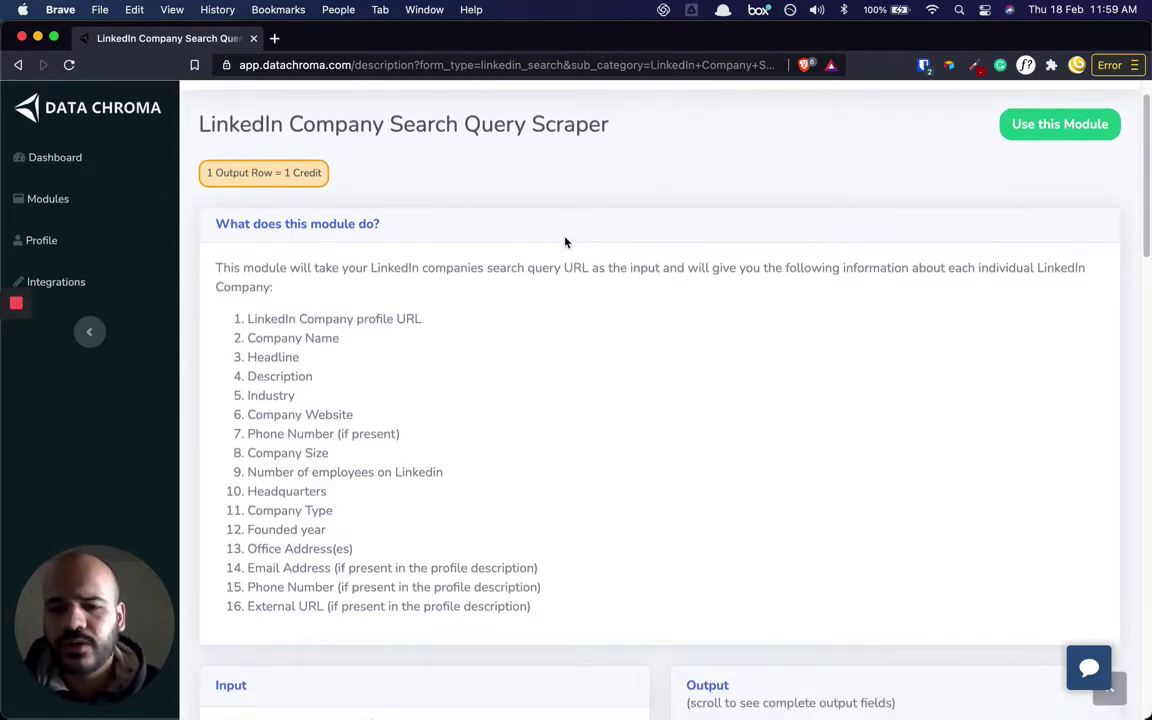
scroll(614, 262, up, 1)
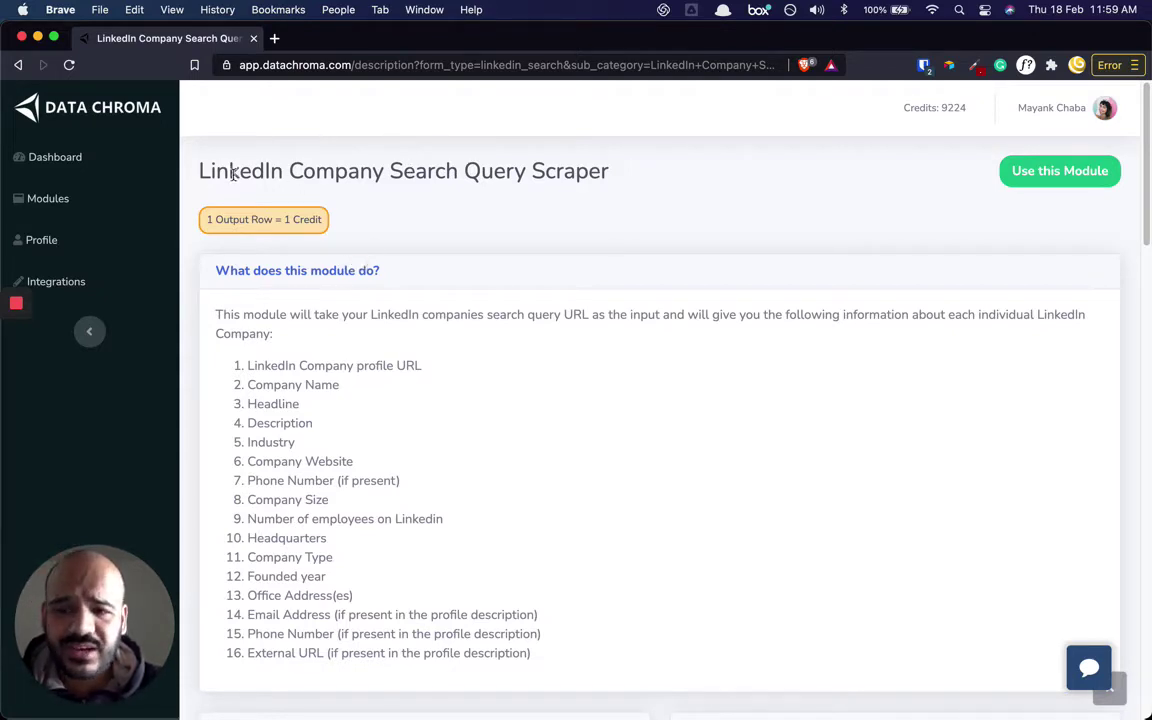
drag(201, 170, 273, 175)
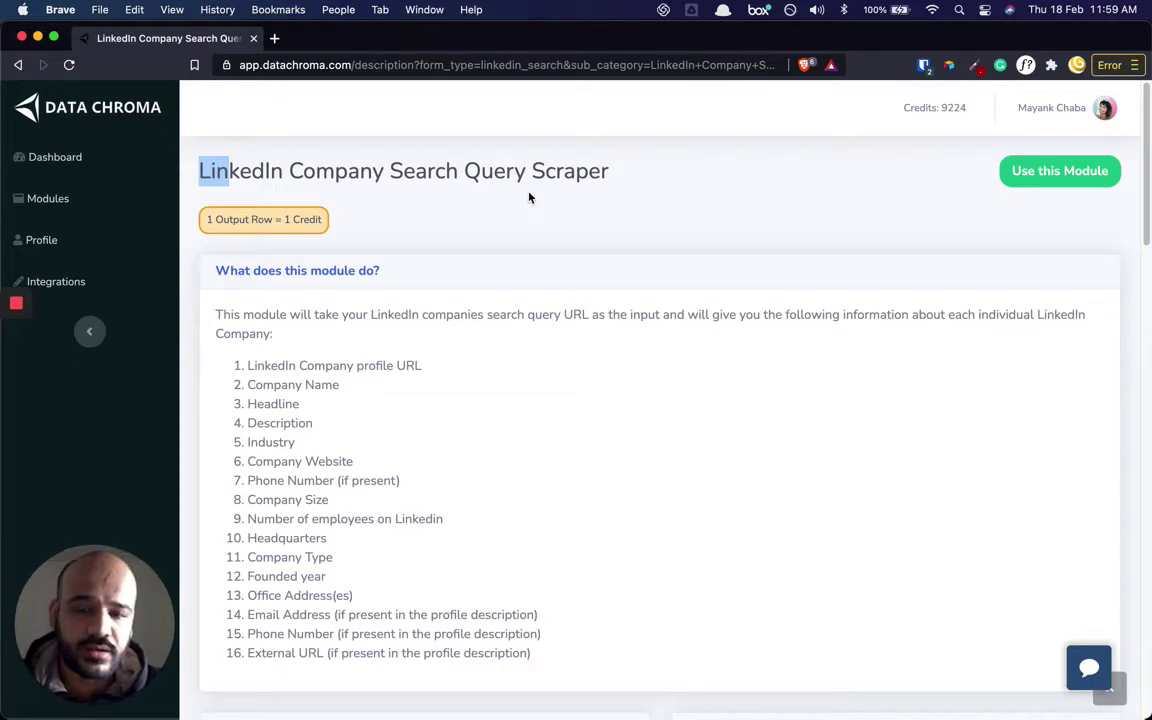
click(436, 372)
drag(254, 378, 369, 381)
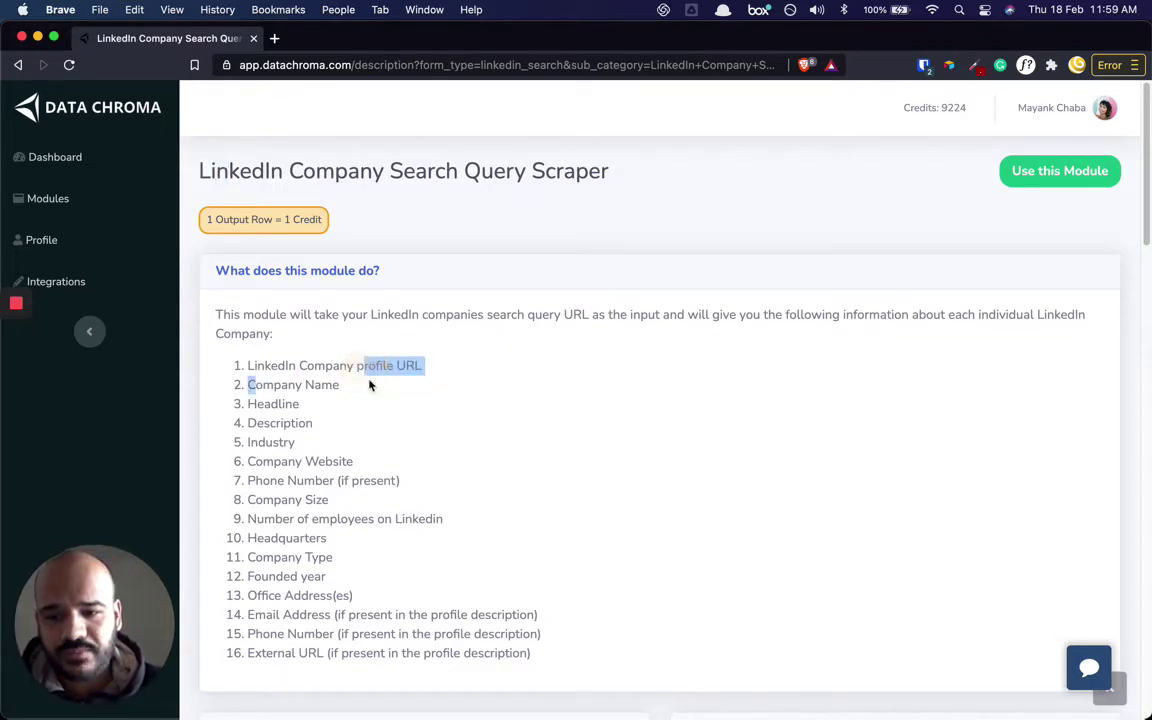
drag(289, 366, 374, 366)
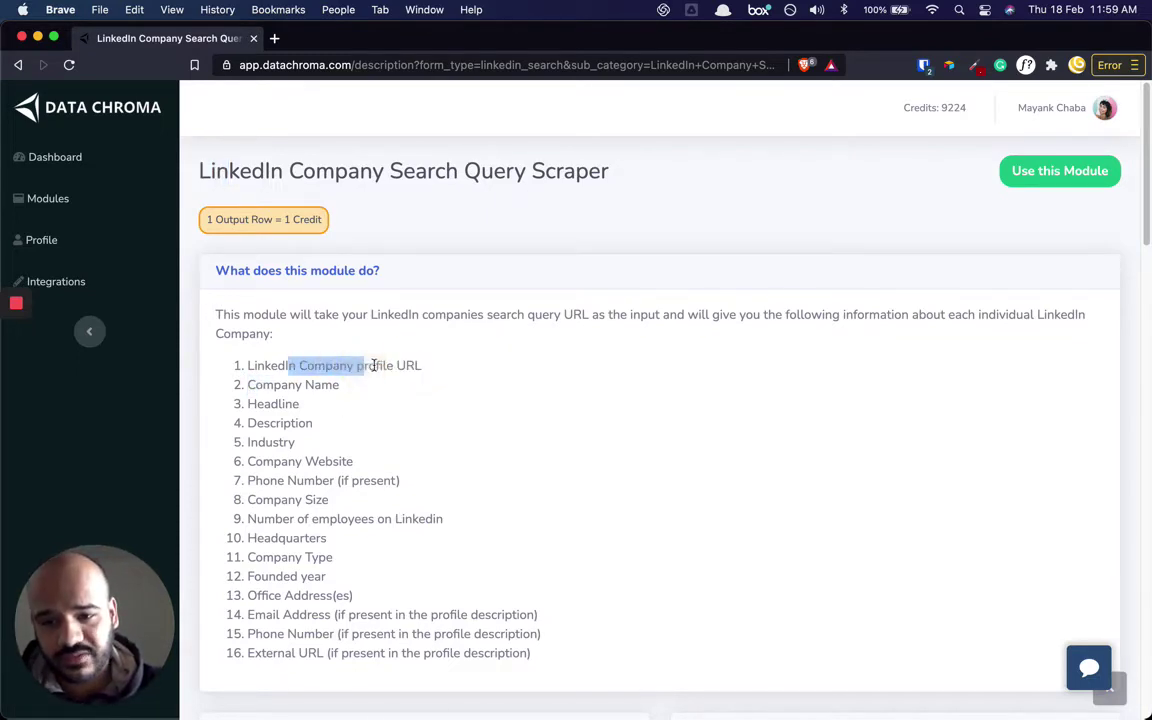
click(272, 422)
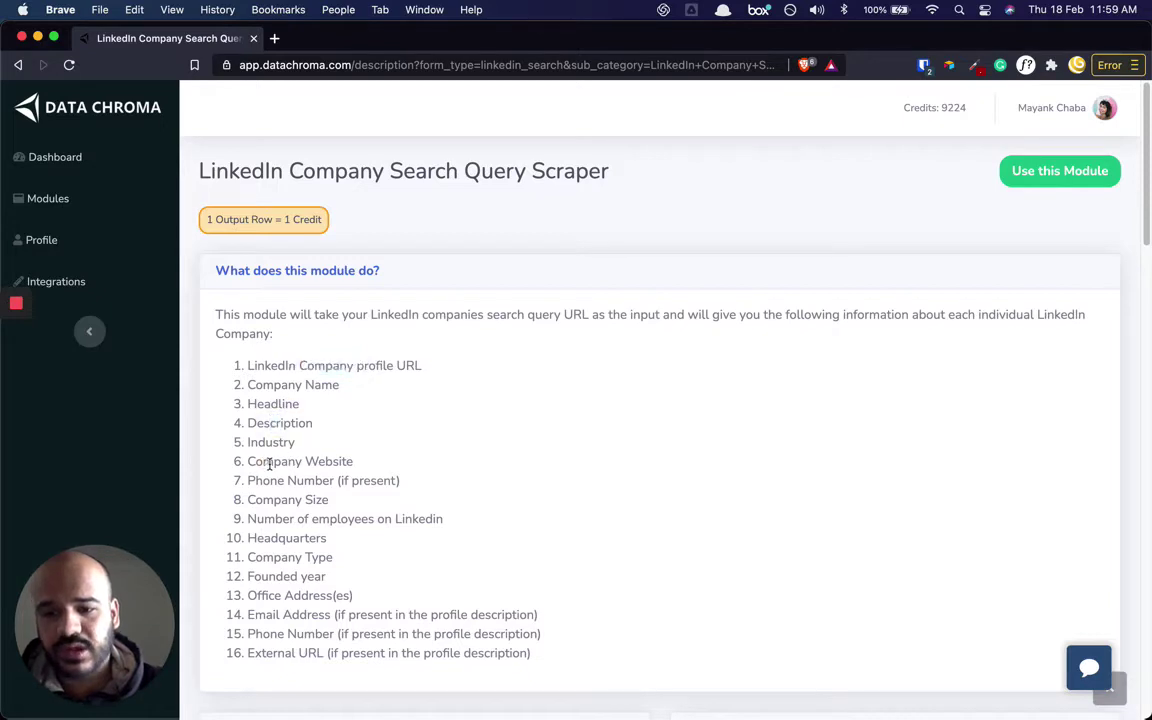
drag(263, 461, 333, 462)
drag(266, 481, 438, 519)
click(264, 519)
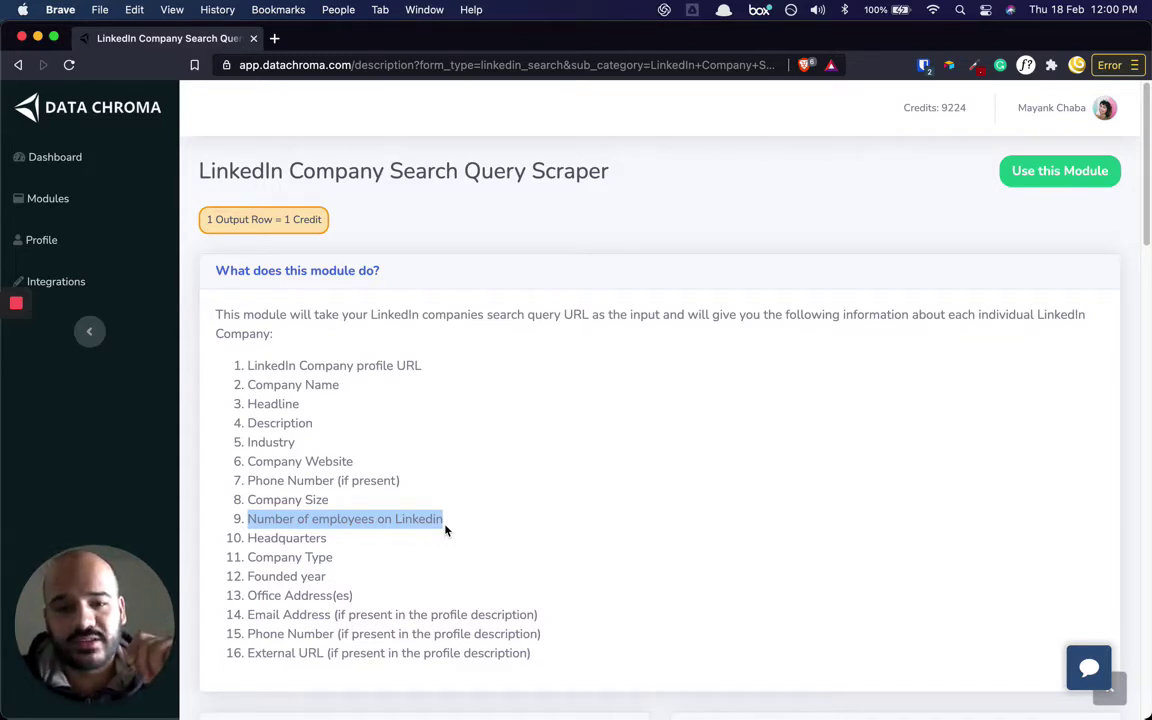
click(365, 519)
click(253, 519)
drag(253, 519, 442, 517)
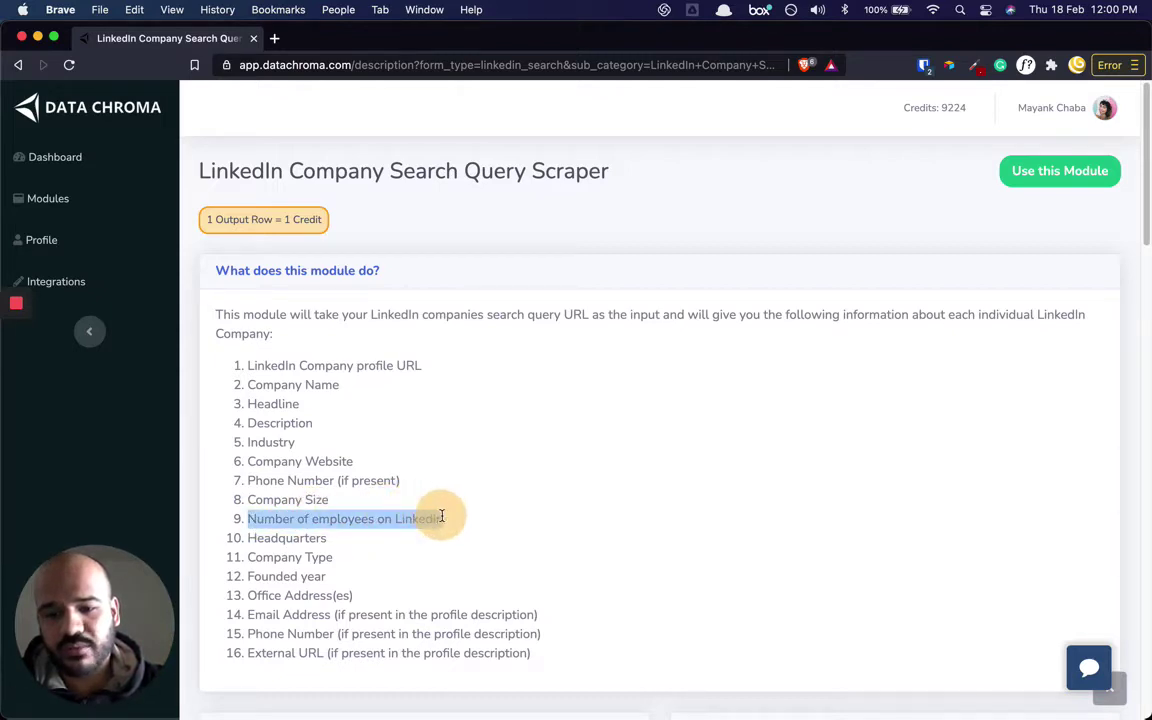
click(446, 520)
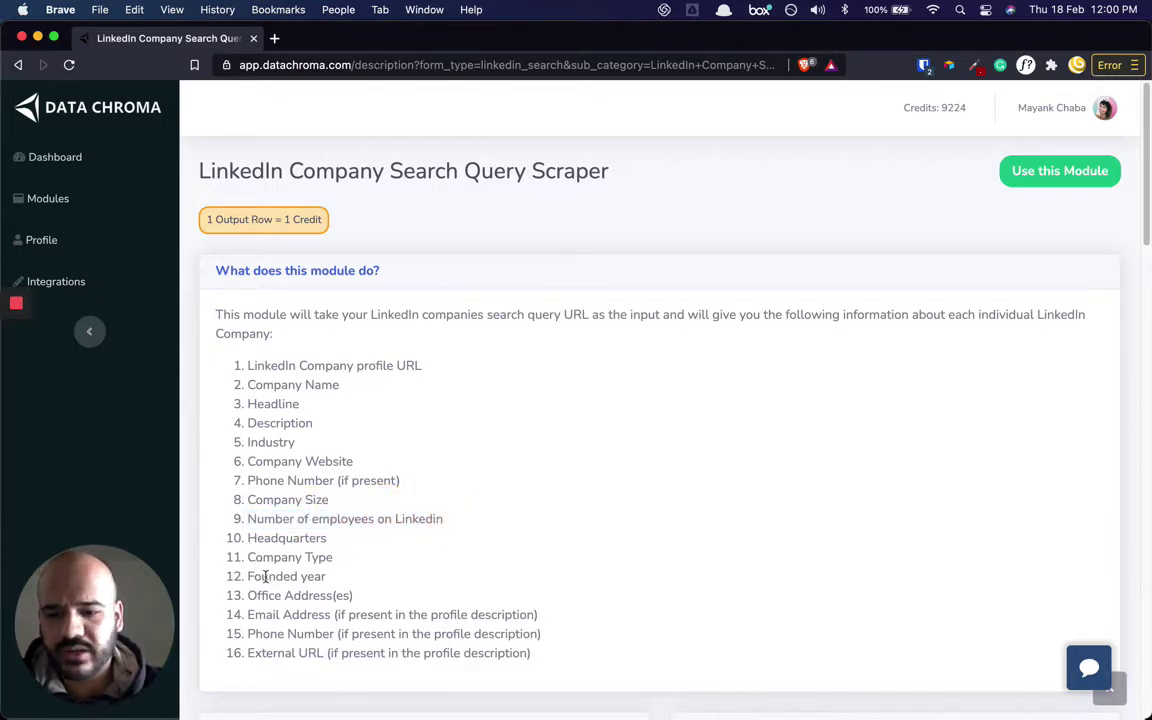
drag(253, 541, 322, 542)
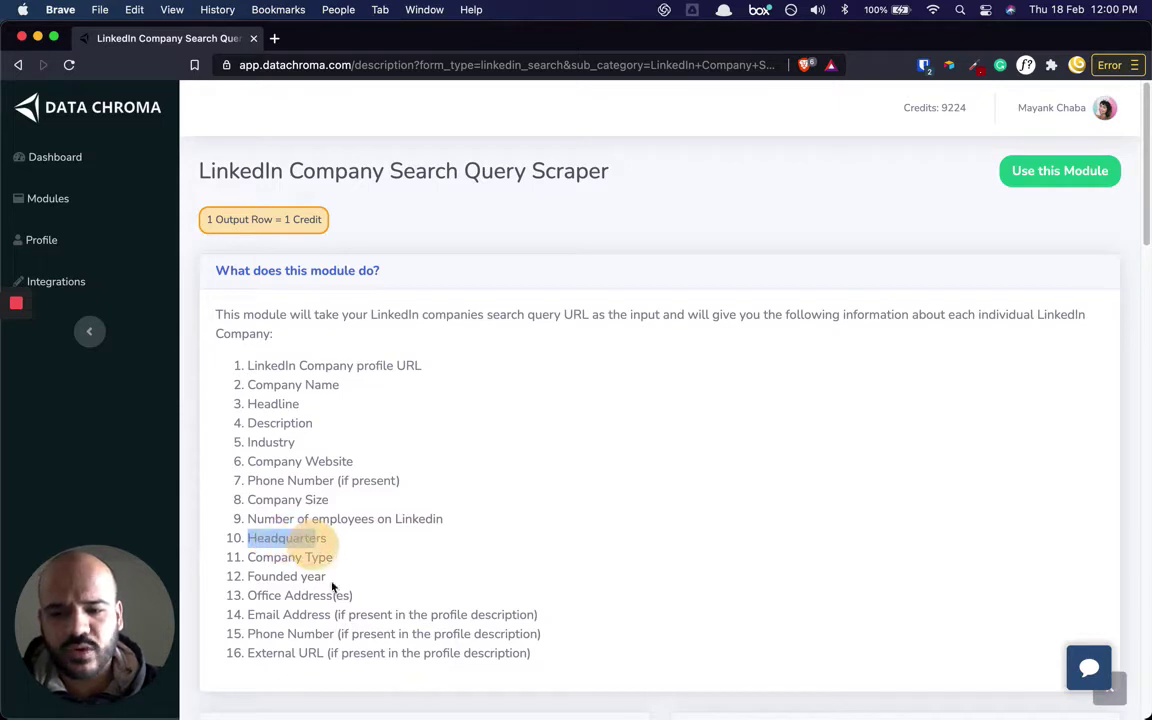
click(324, 542)
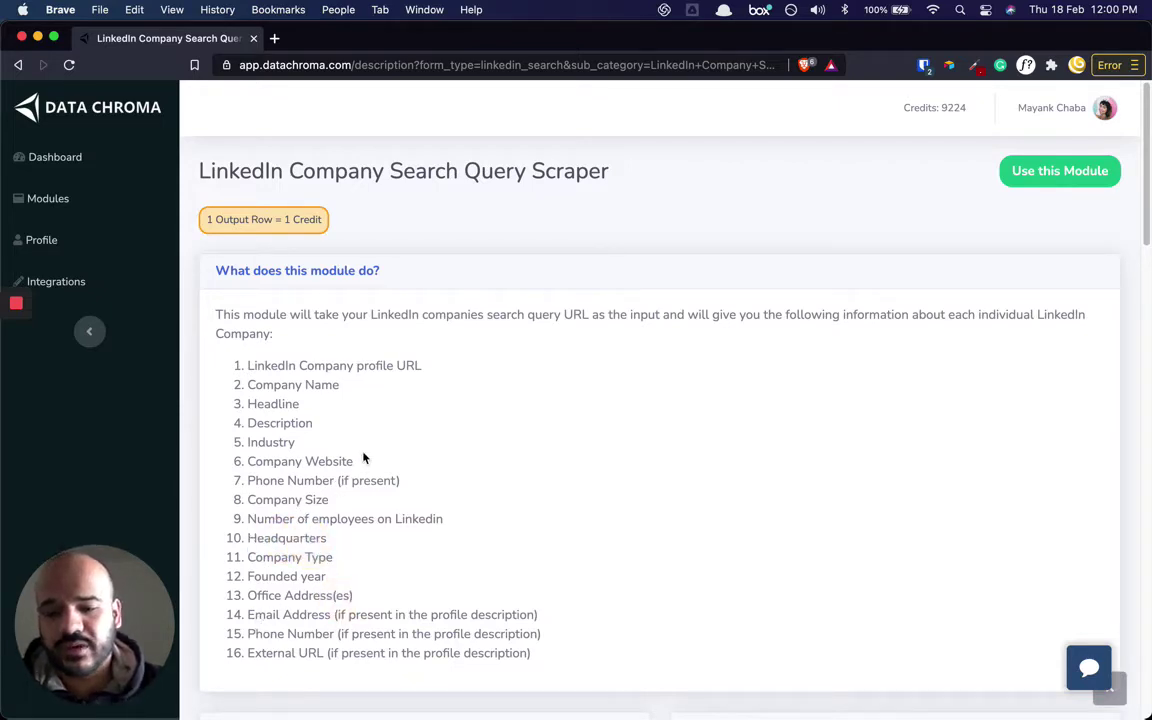
Check the module's input and output fields, and open its configuration form.
scroll(479, 407, down, 5)
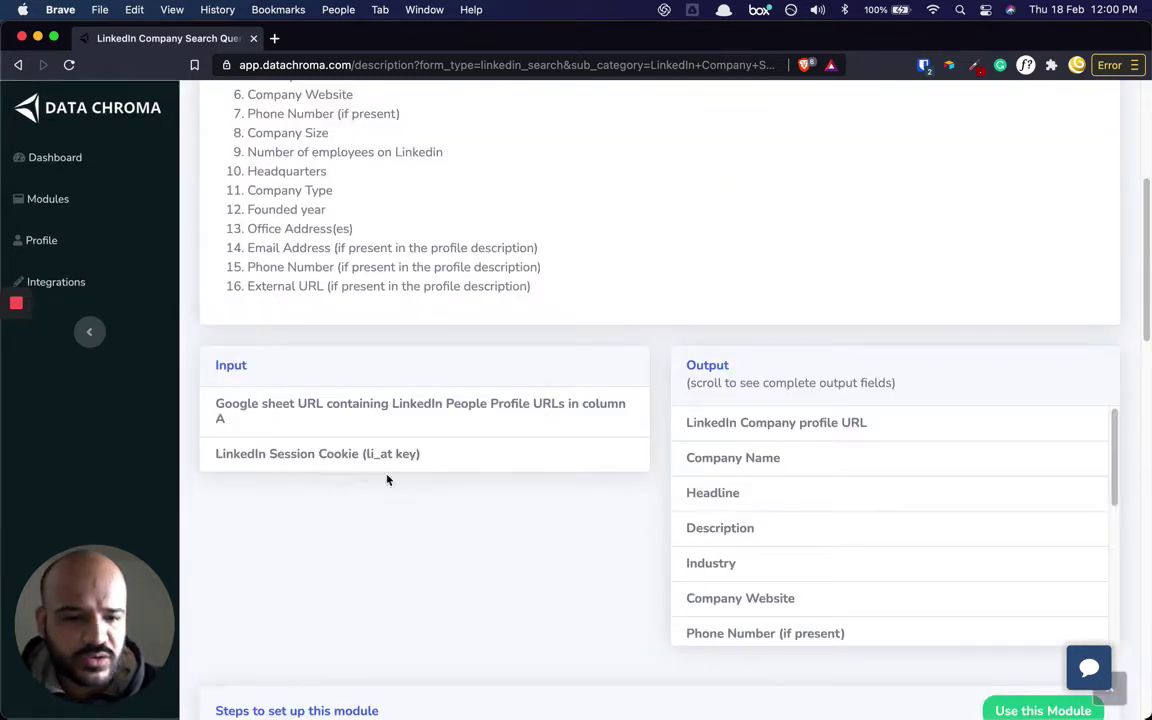
scroll(509, 401, up, 5)
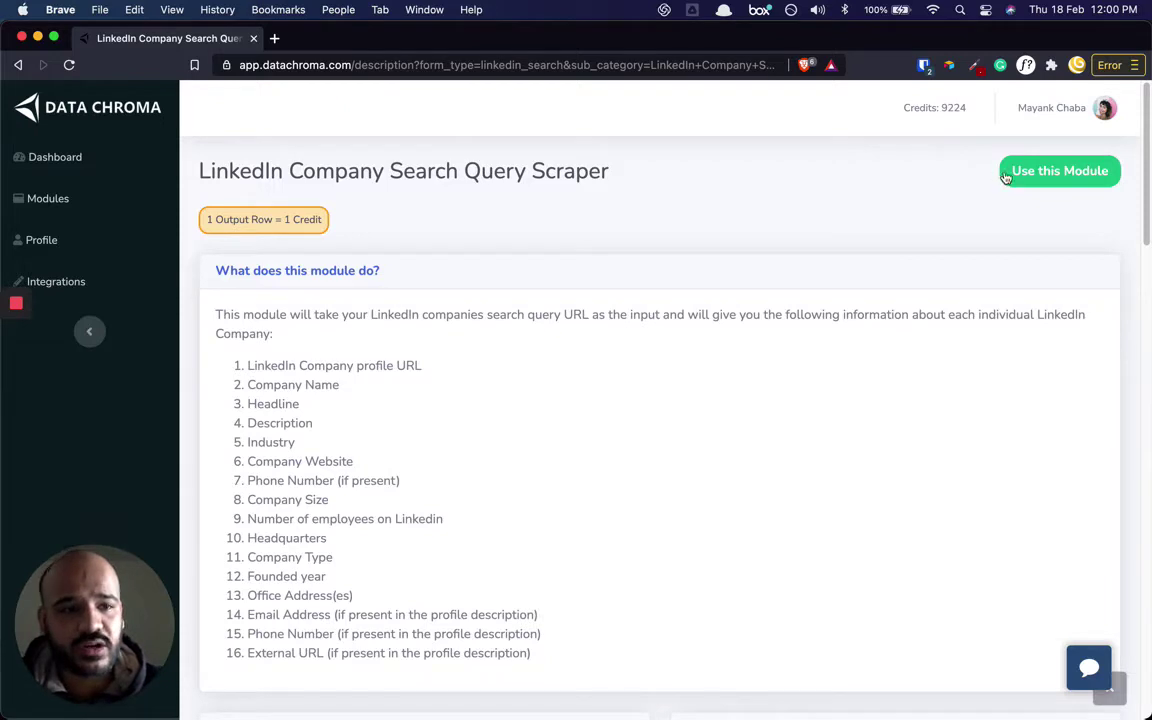
click(1040, 170)
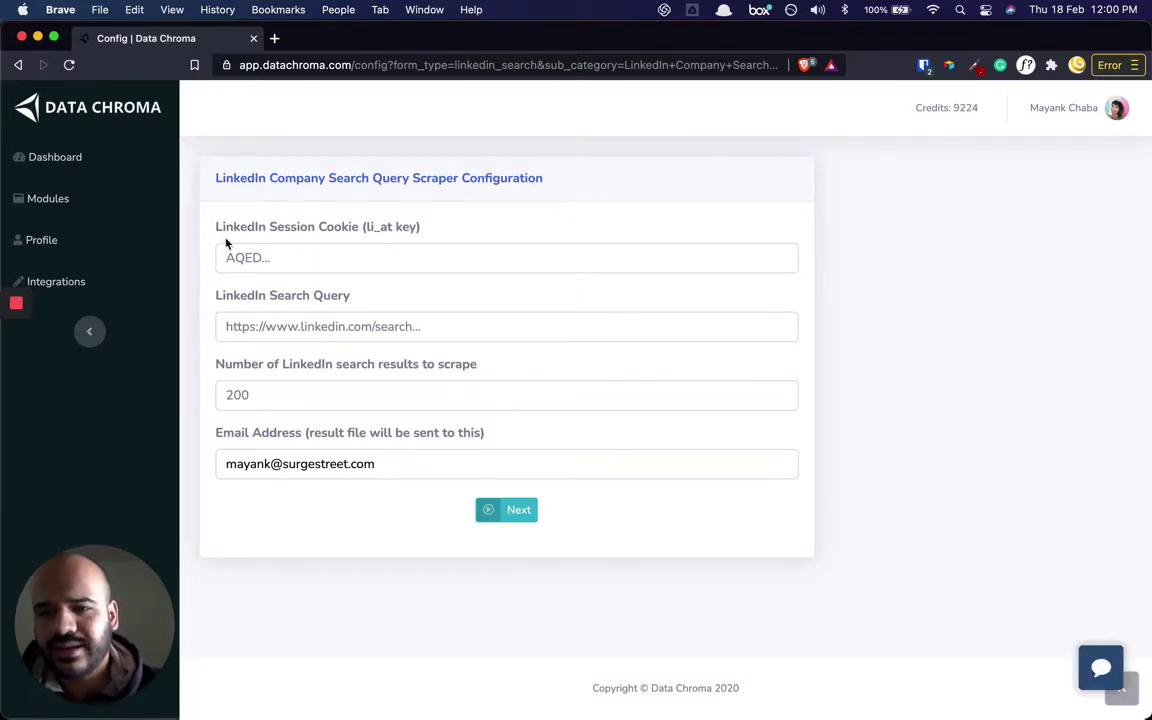
drag(216, 229, 440, 234)
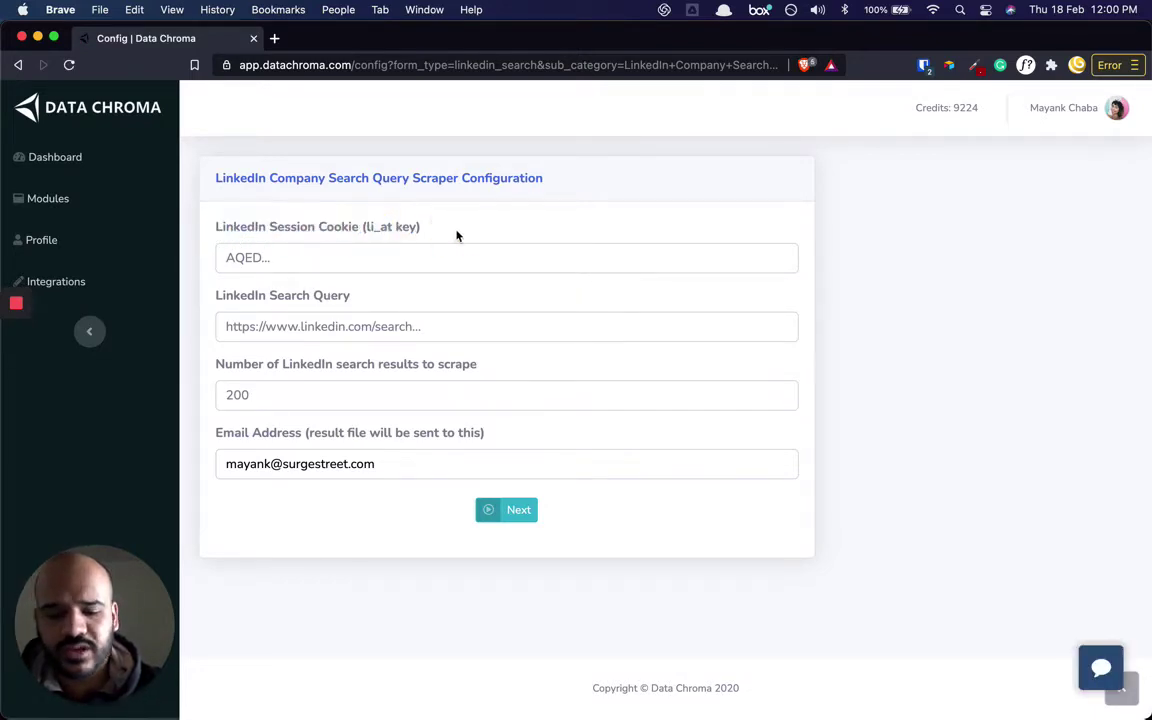
Open linkedin.com in a new browser tab.
key(super+t)
text(liniked)
key(BackSpace)
key(BackSpace)
key(BackSpace)
key(BackSpace)
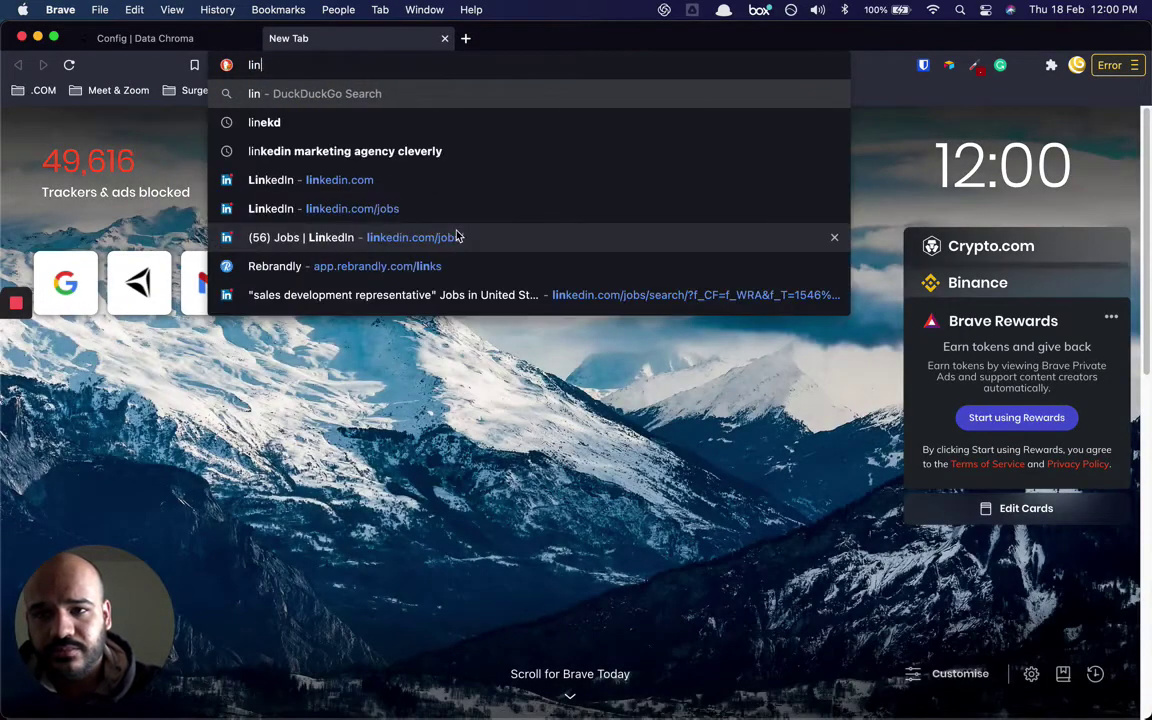
text(kedin.com)
key(Return)
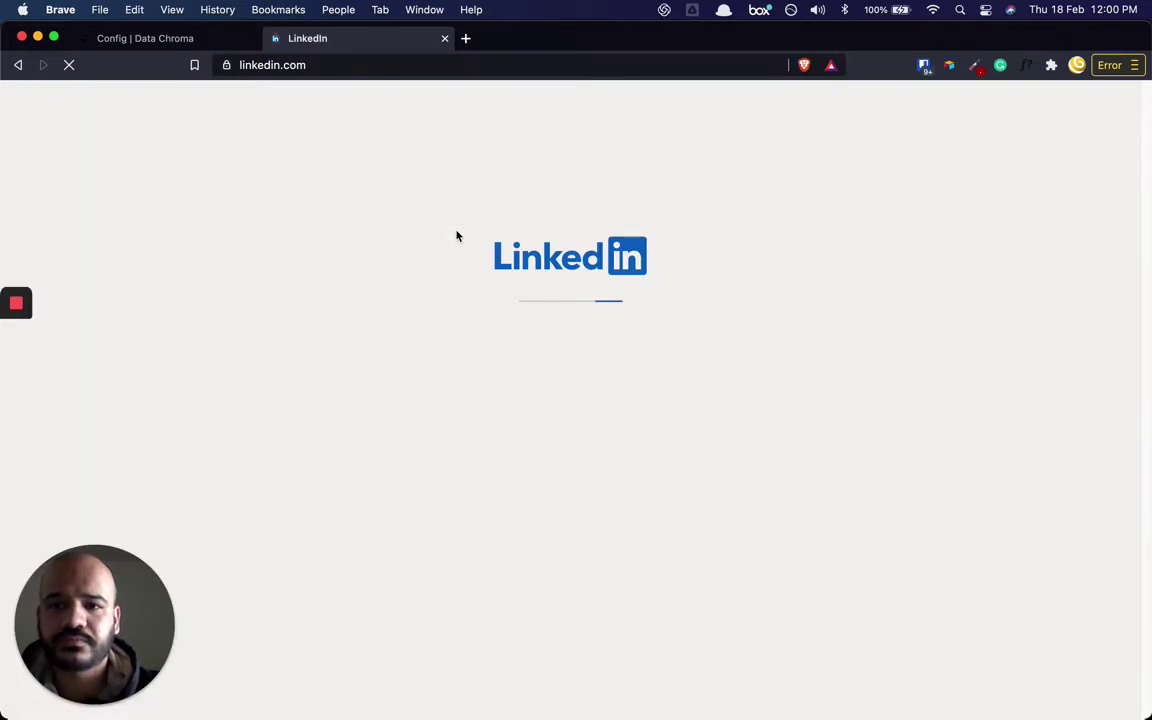
drag(170, 645, 285, 645)
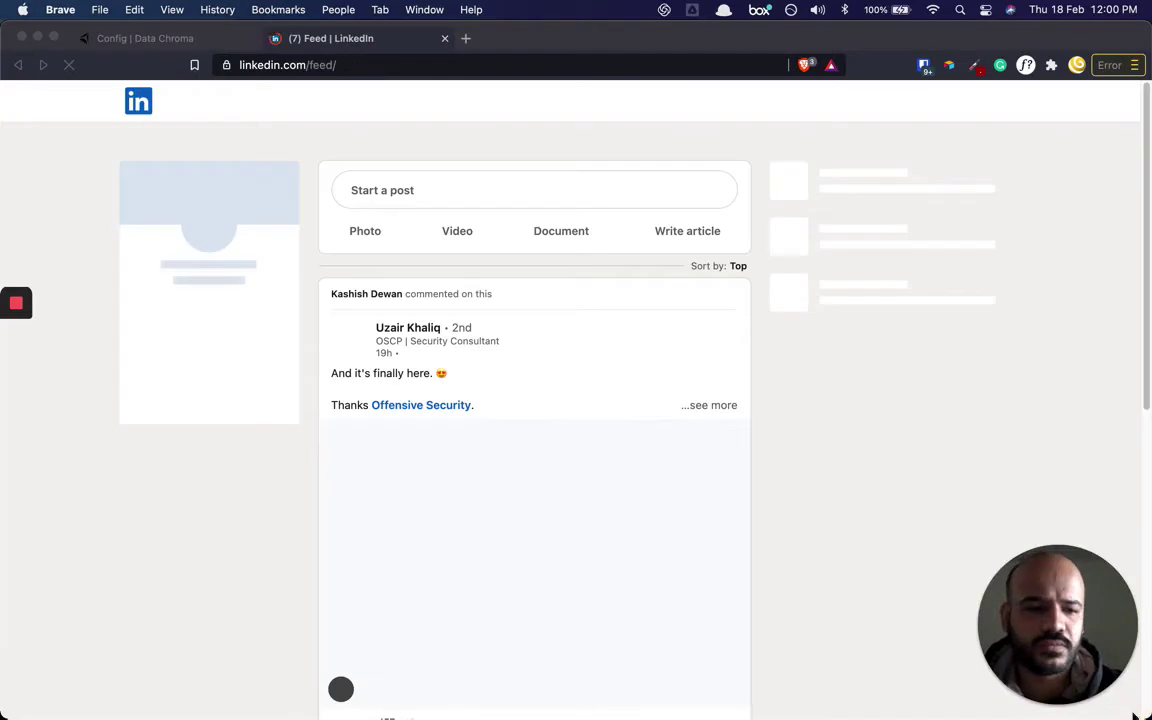
mouse_move(124, 392)
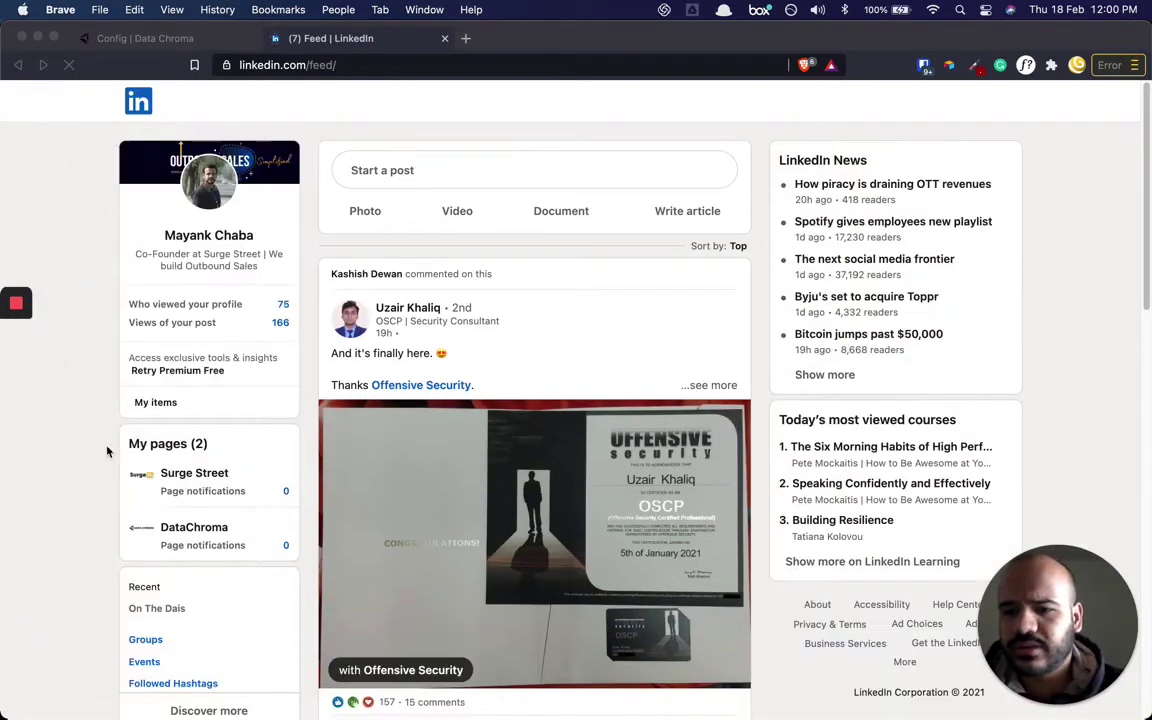
right_click(97, 415)
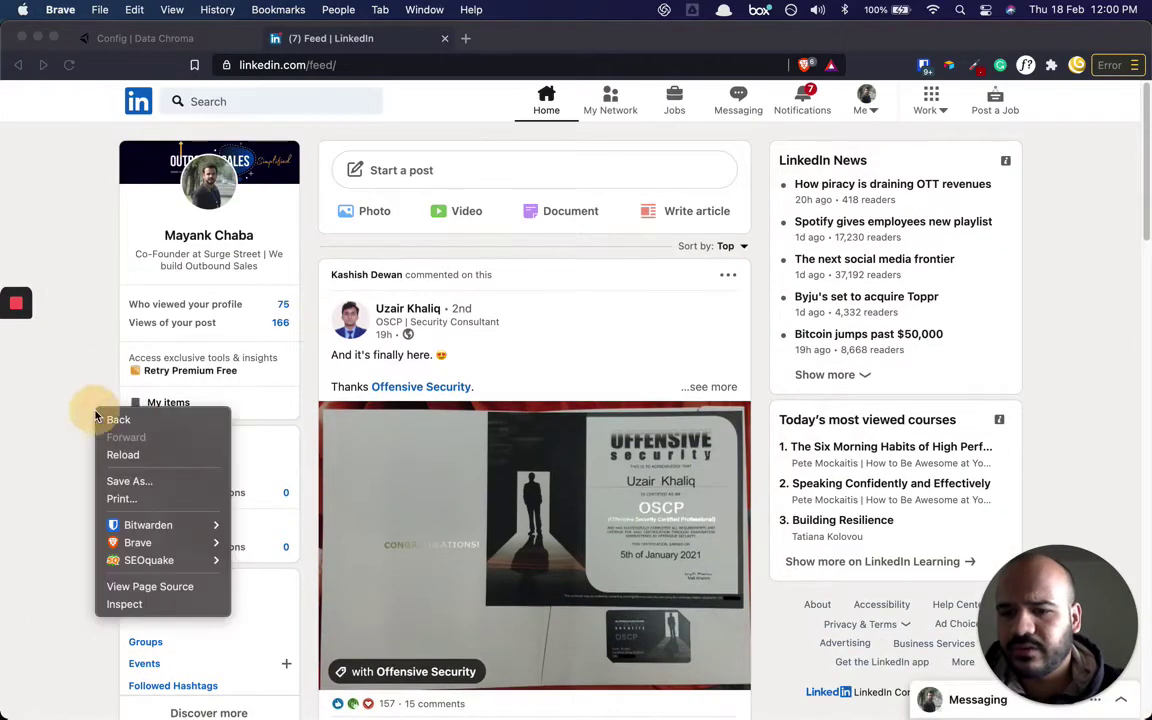
click(128, 604)
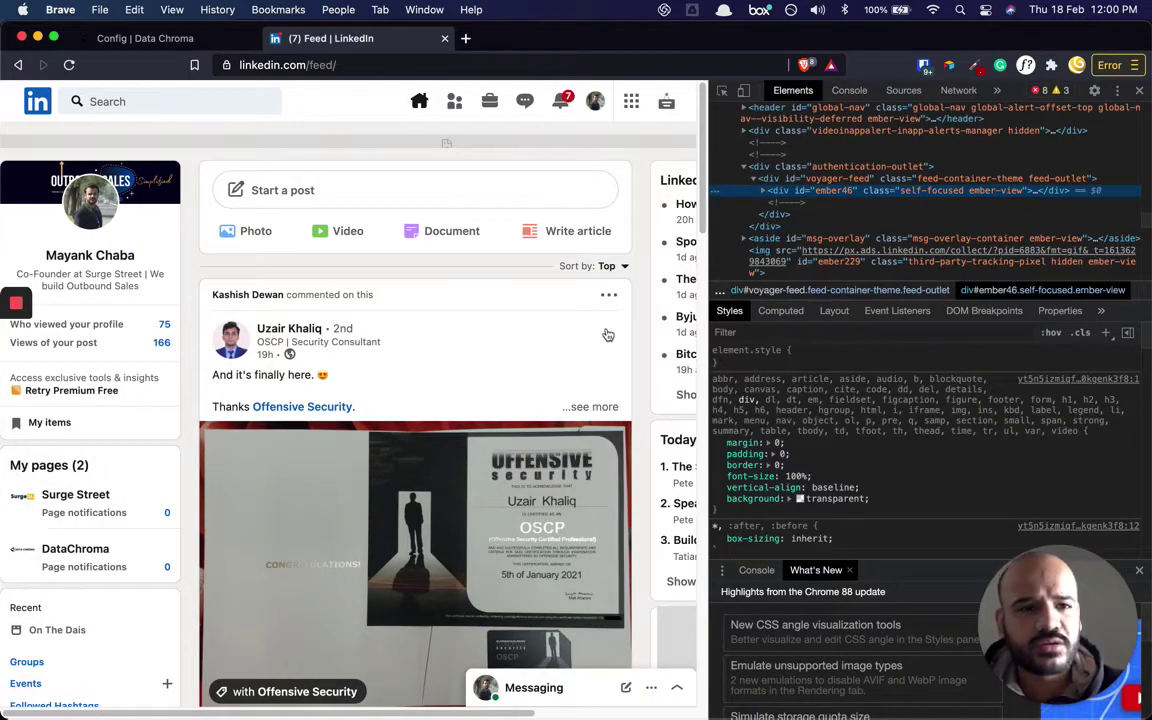
click(996, 91)
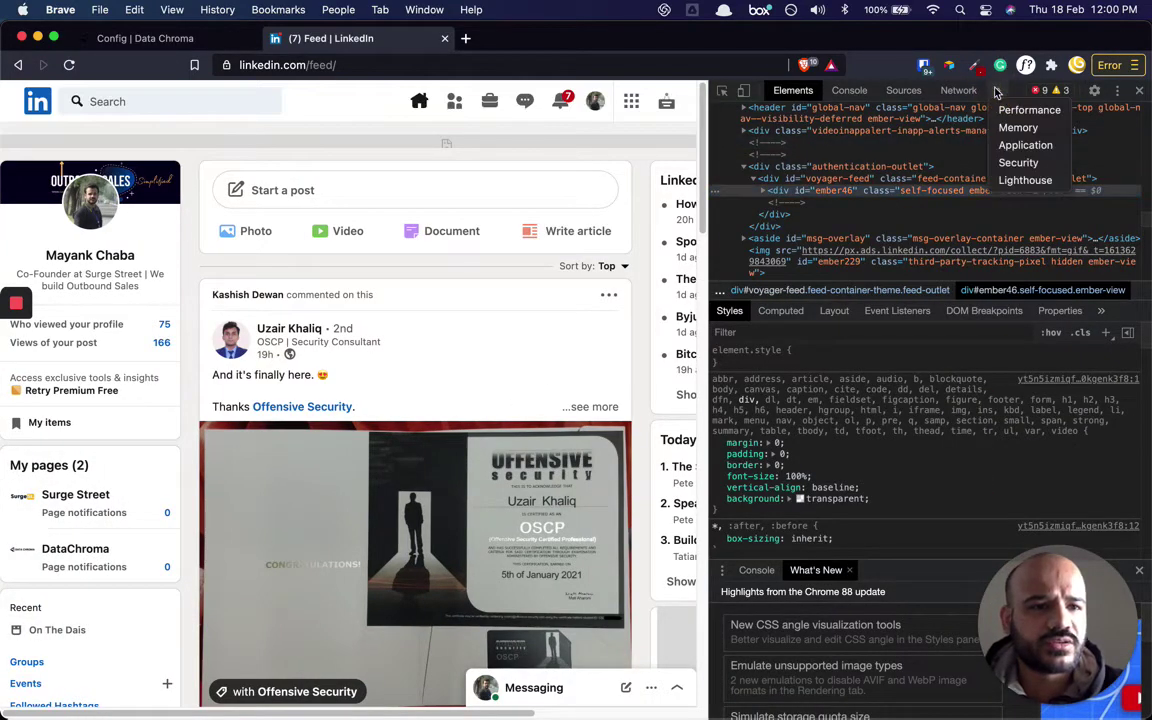
click(1007, 145)
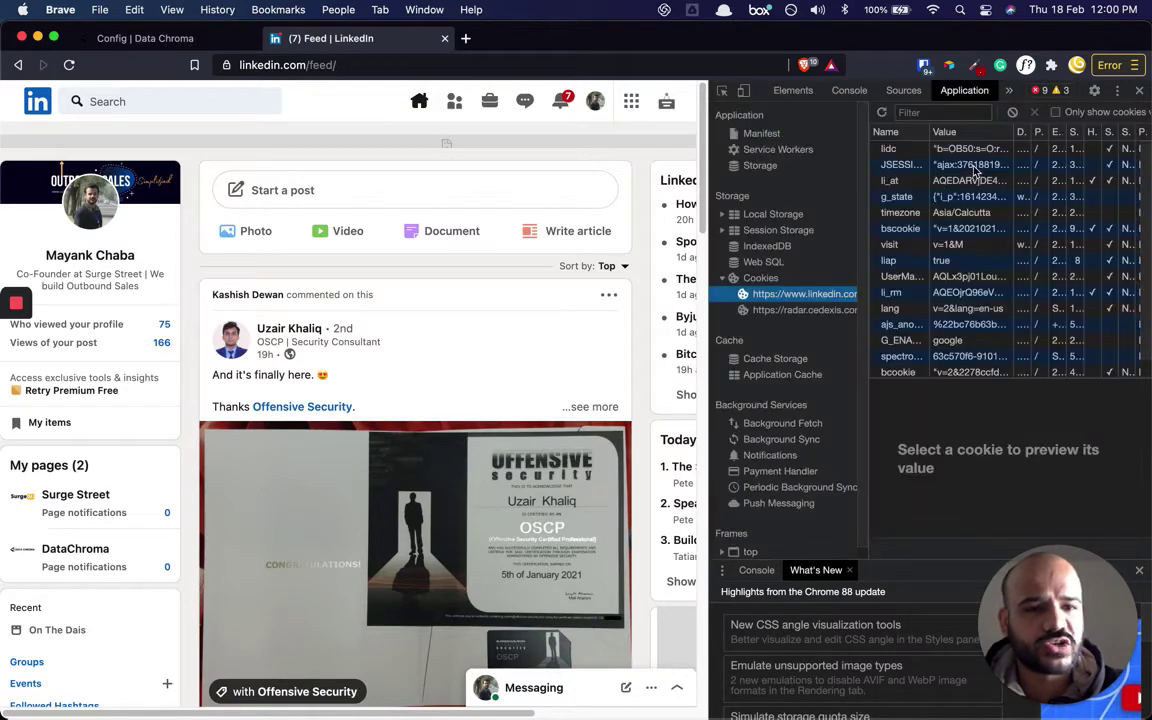
click(776, 280)
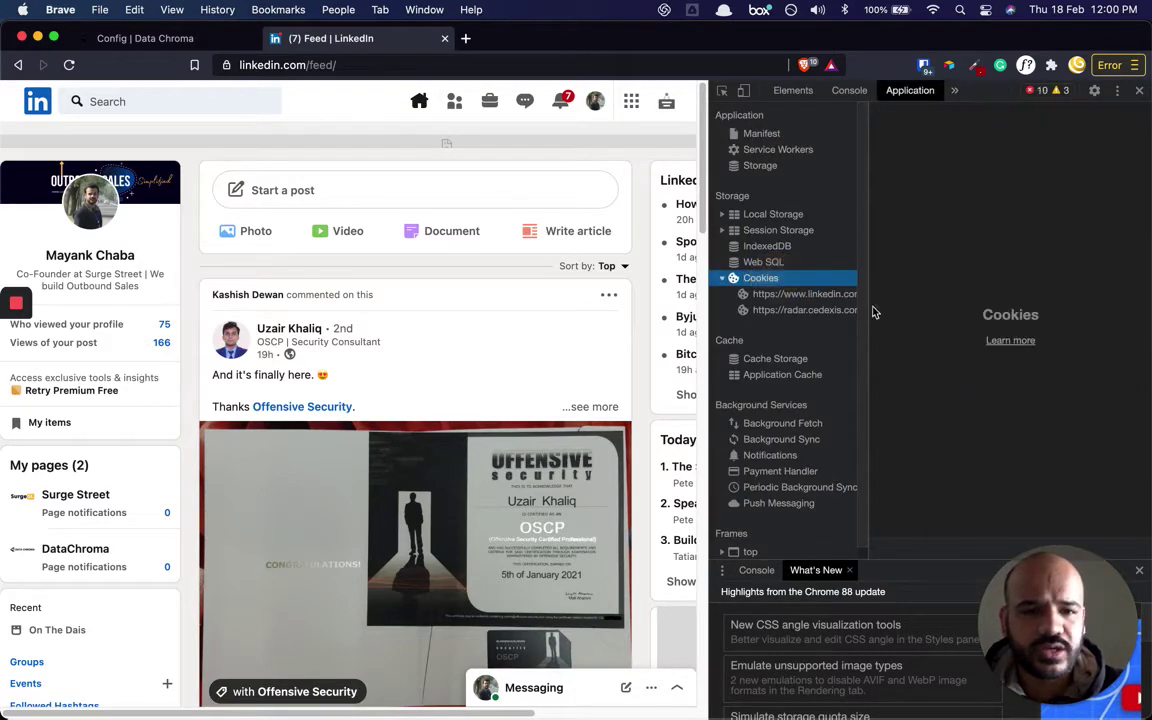
click(787, 296)
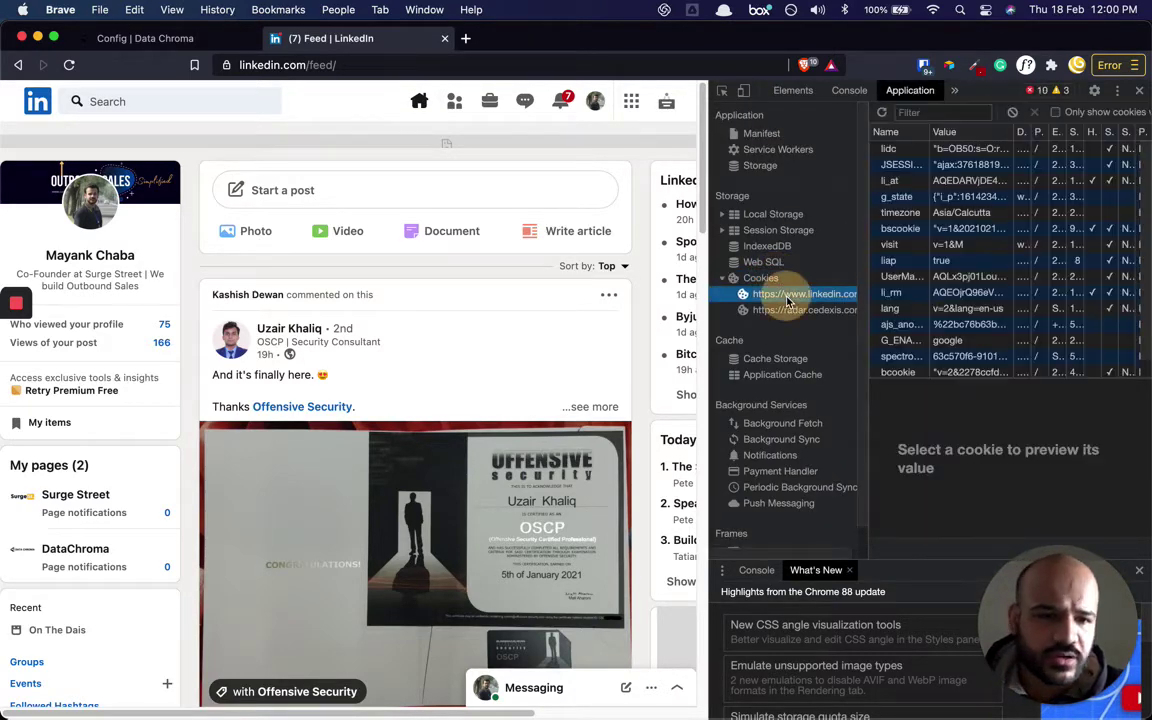
Copy the li_at cookie's value and paste it into the scraper configuration's LinkedIn Session Cookie field.
click(896, 182)
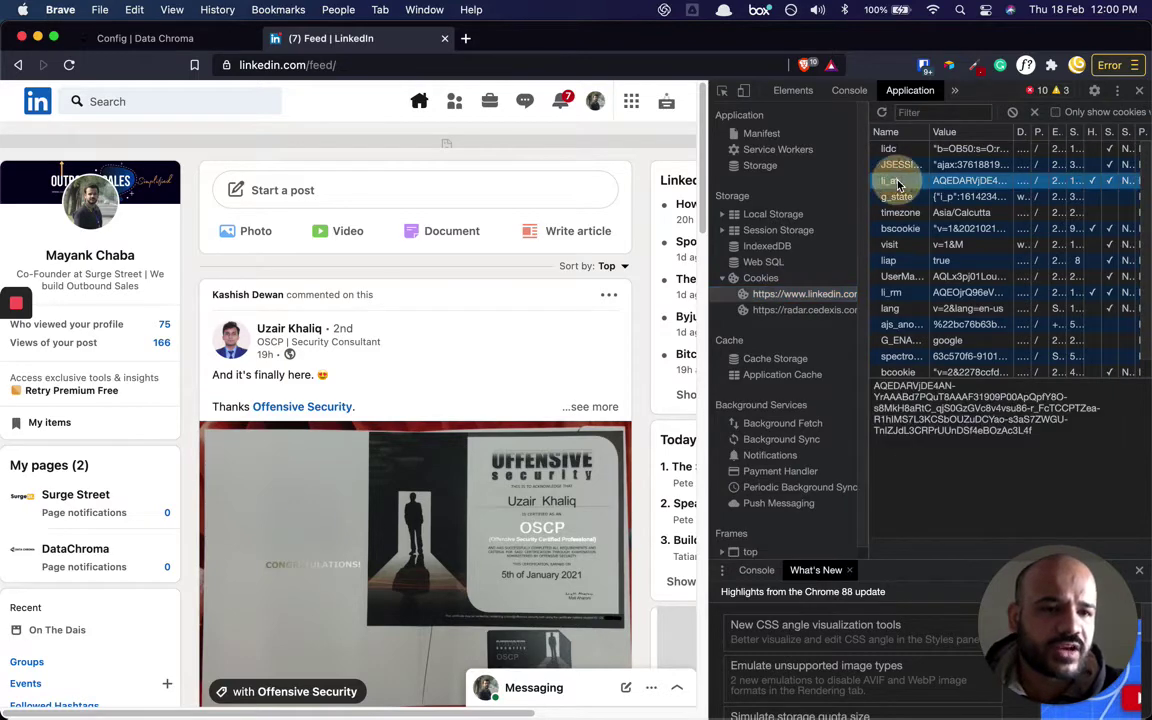
double_click(950, 181)
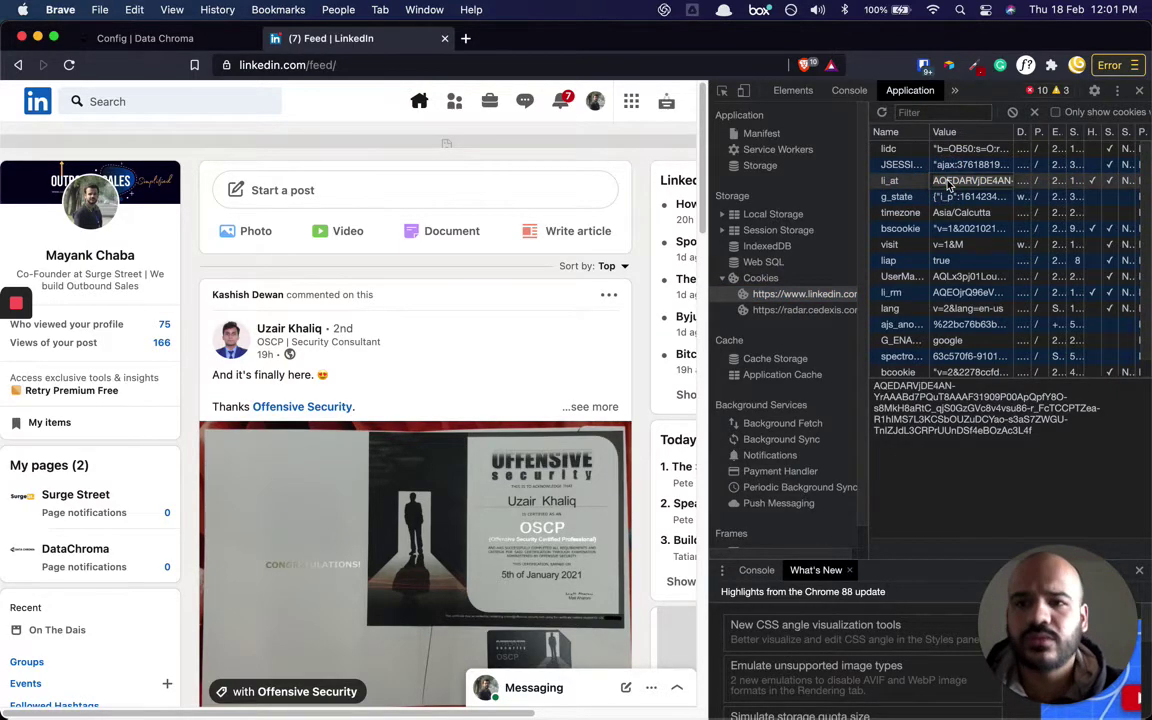
key(ctrl+shift+Tab)
click(310, 250)
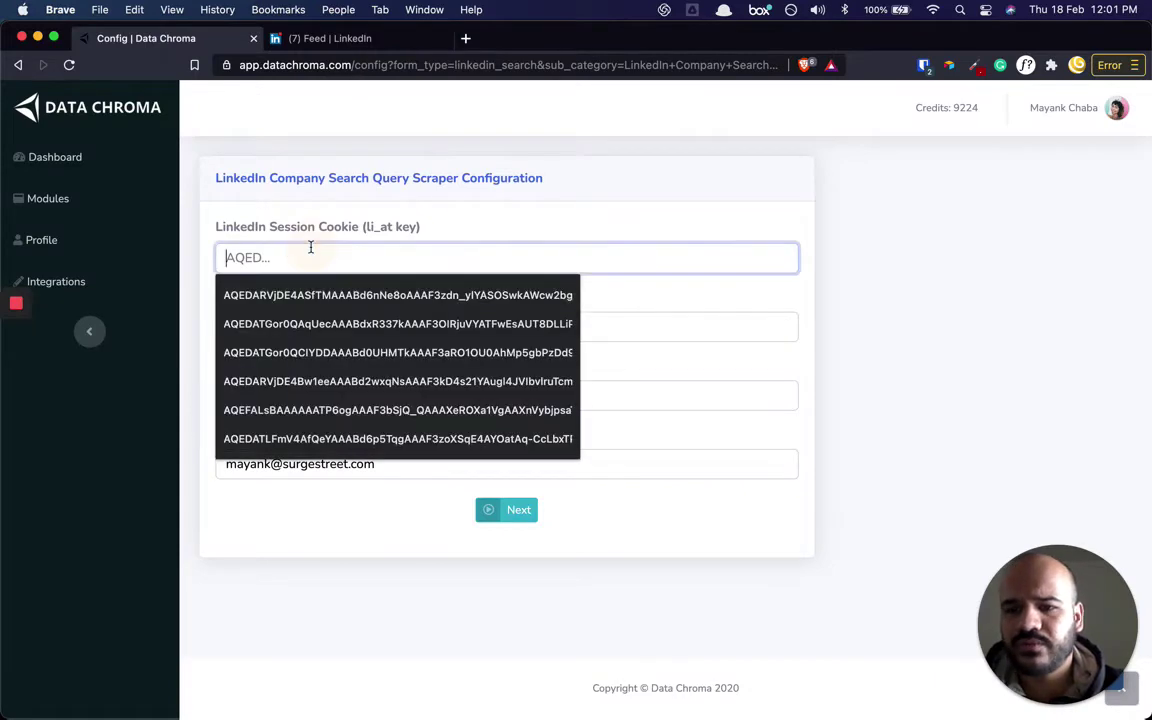
key(super+v)
click(266, 308)
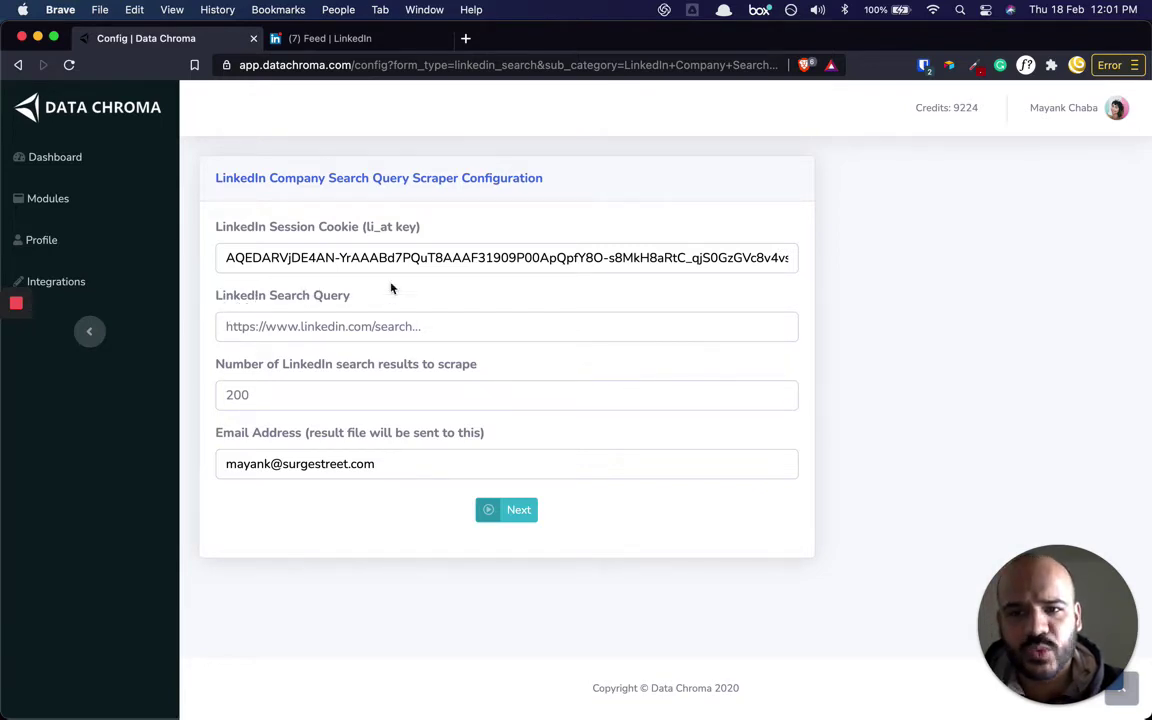
Return to the LinkedIn feed and close the developer tools.
click(330, 38)
click(1136, 92)
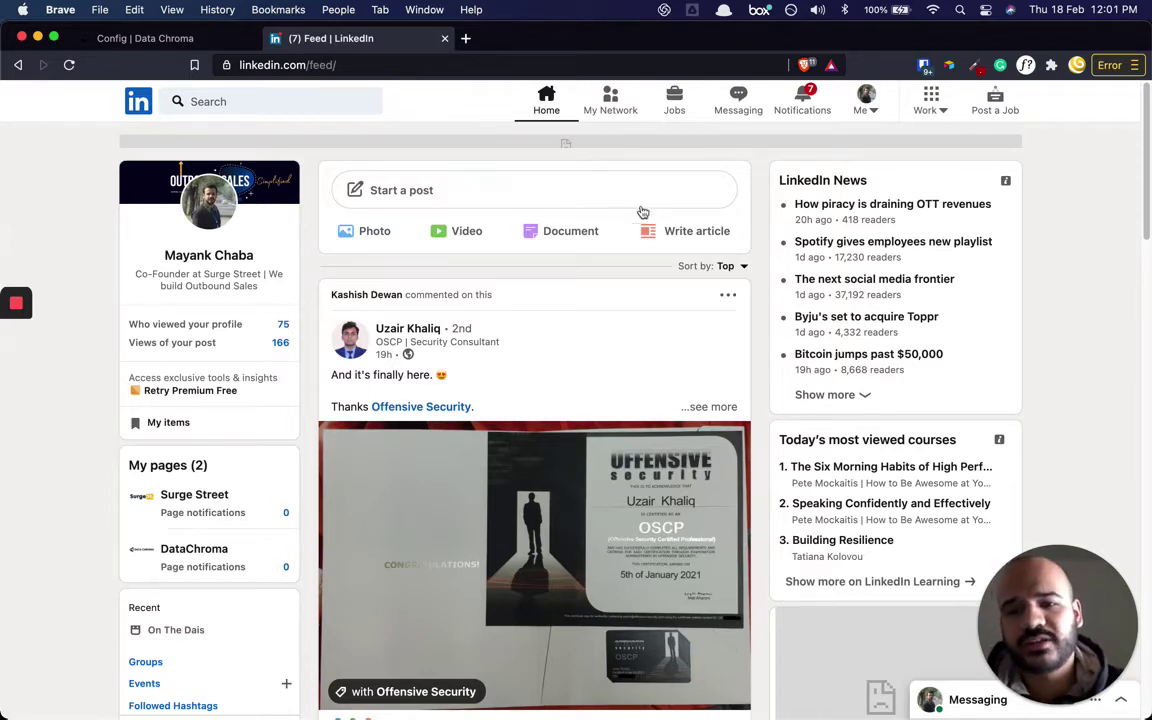
click(48, 176)
Search LinkedIn for "software development" and restrict the results to companies.
click(247, 96)
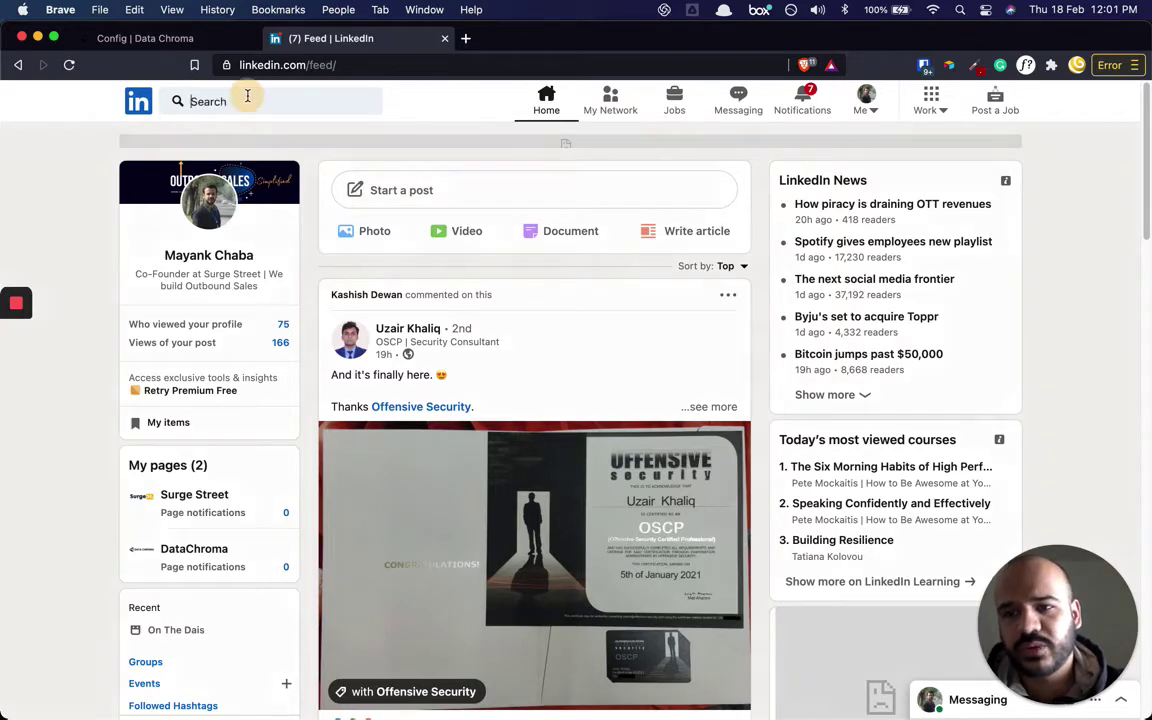
text(software devel)
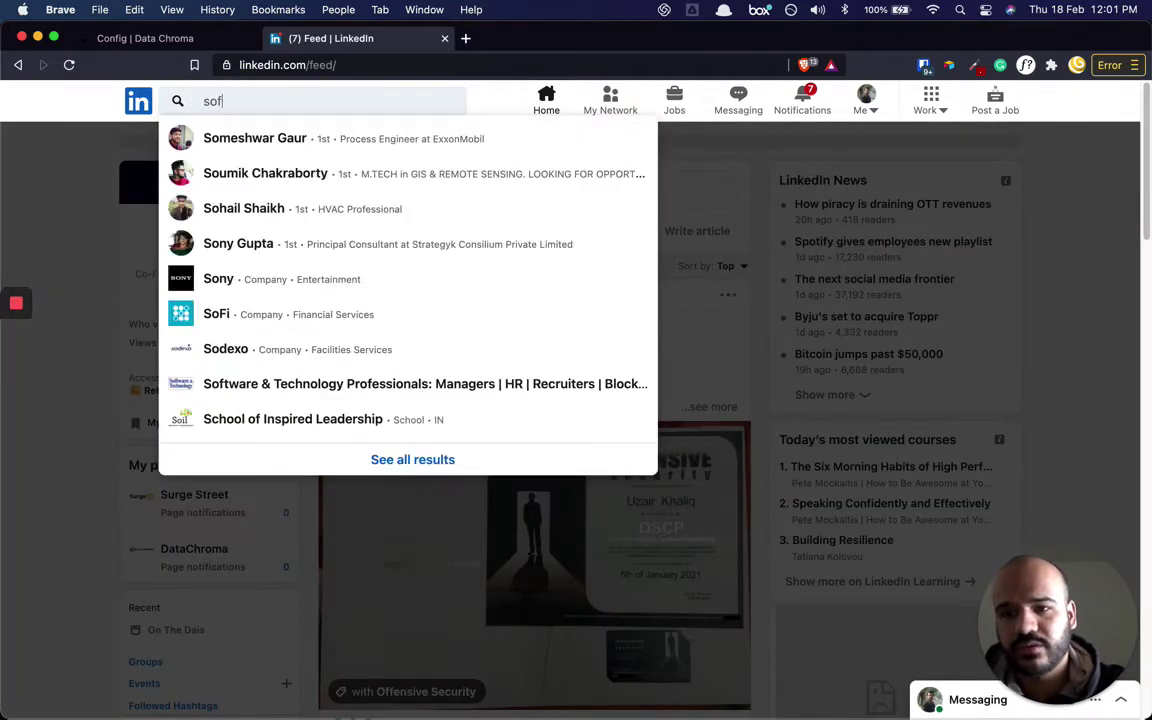
text(opment)
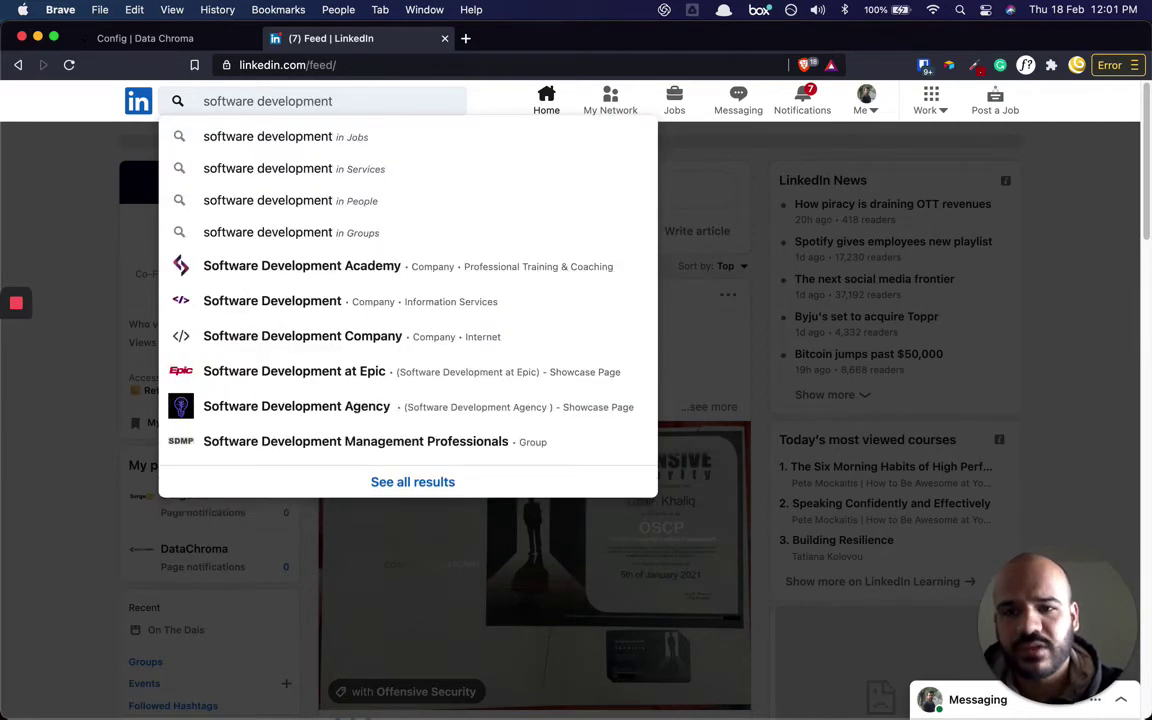
key(Return)
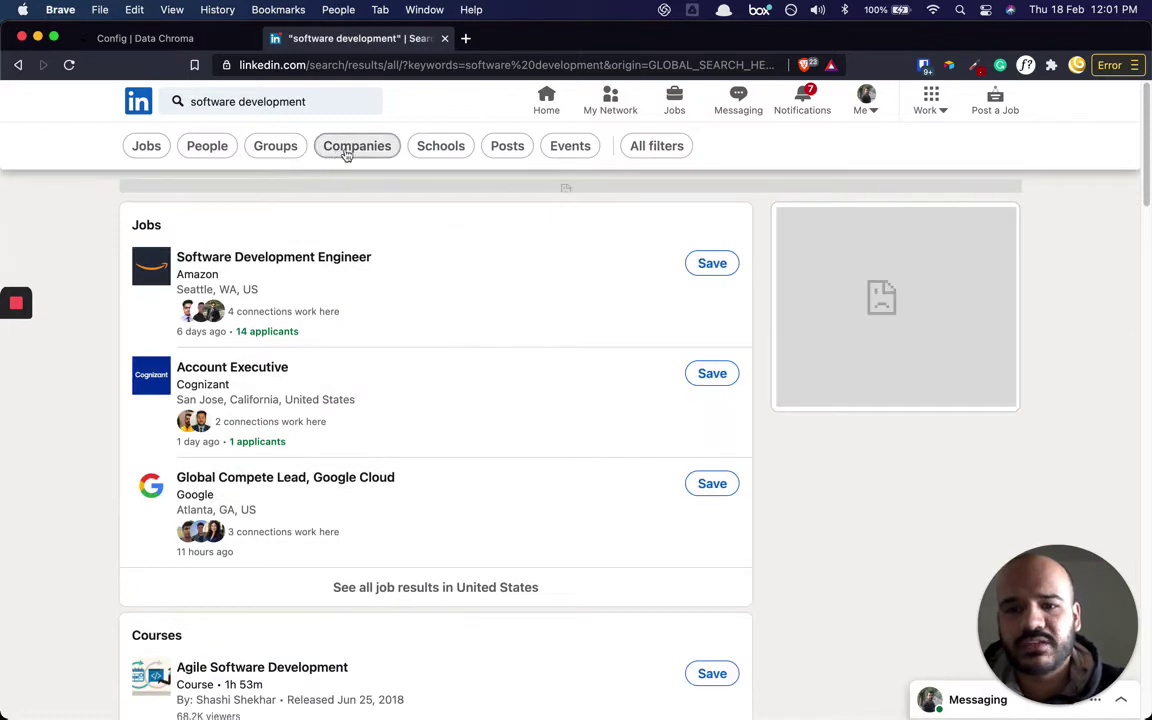
click(336, 150)
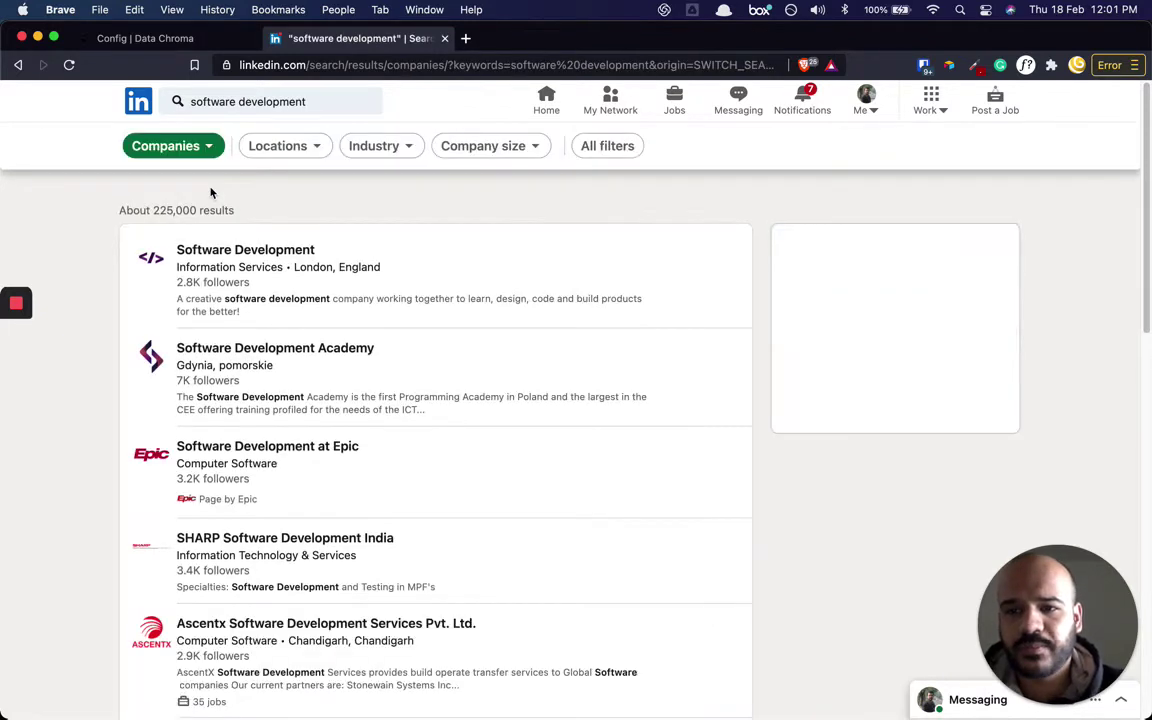
Restrict the company results to the United States location and review the full set of company filters.
click(290, 148)
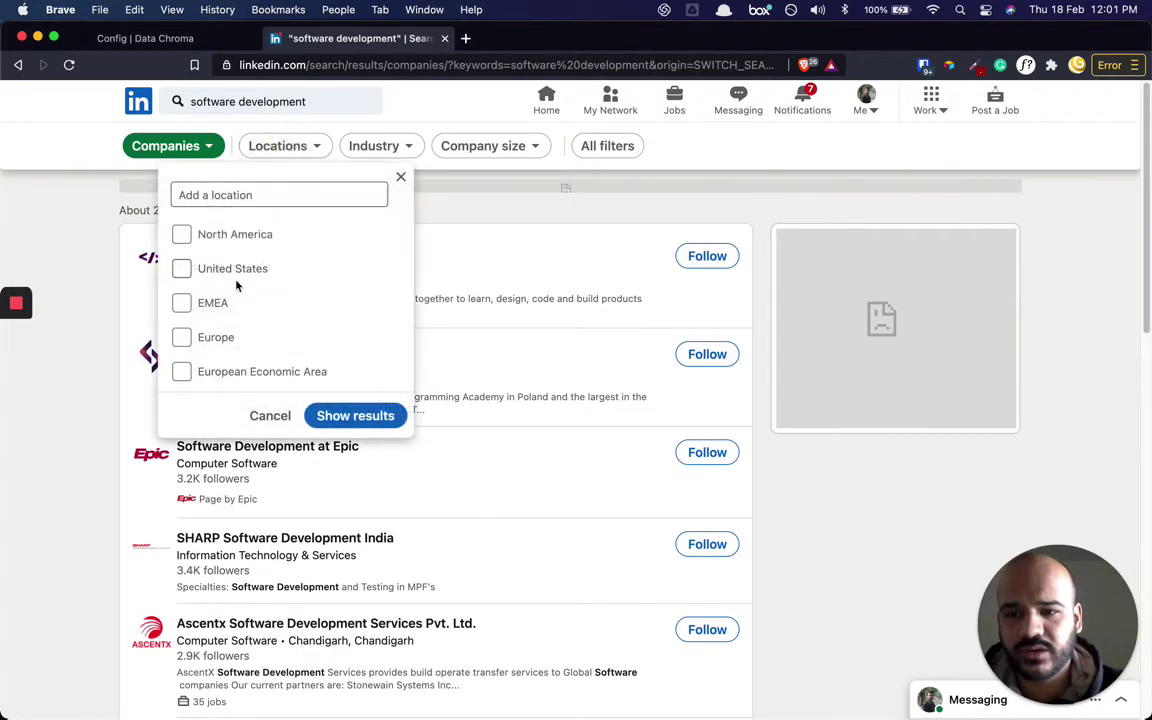
click(200, 268)
click(372, 420)
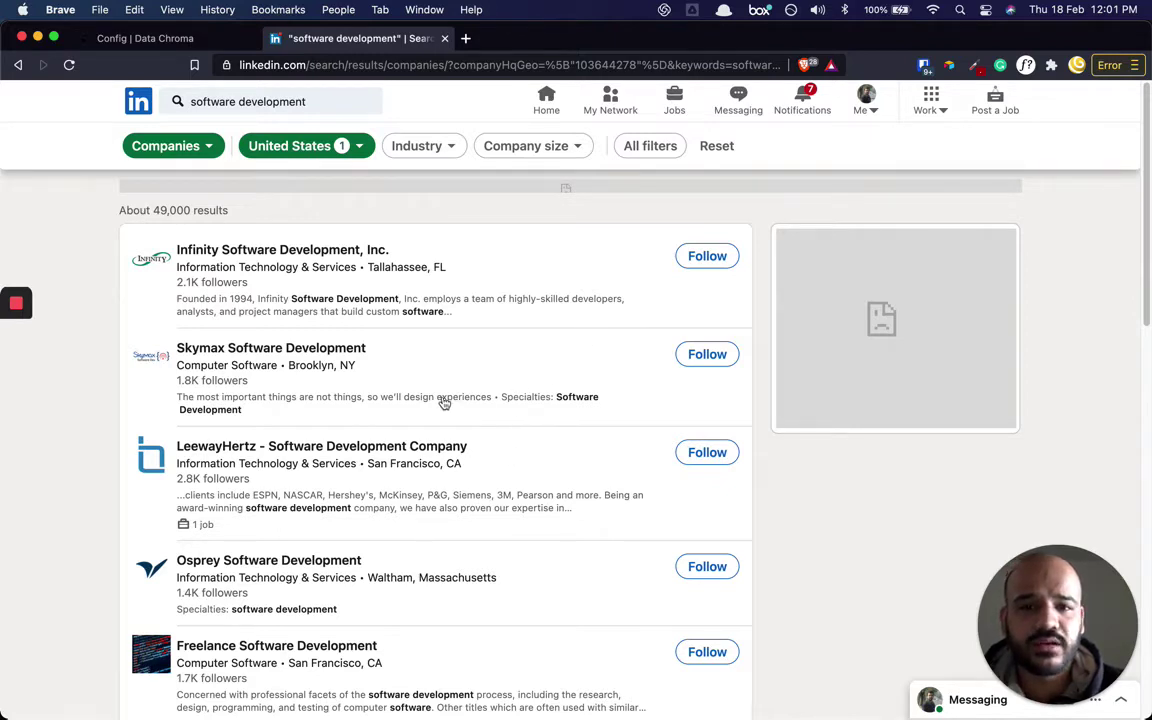
click(655, 146)
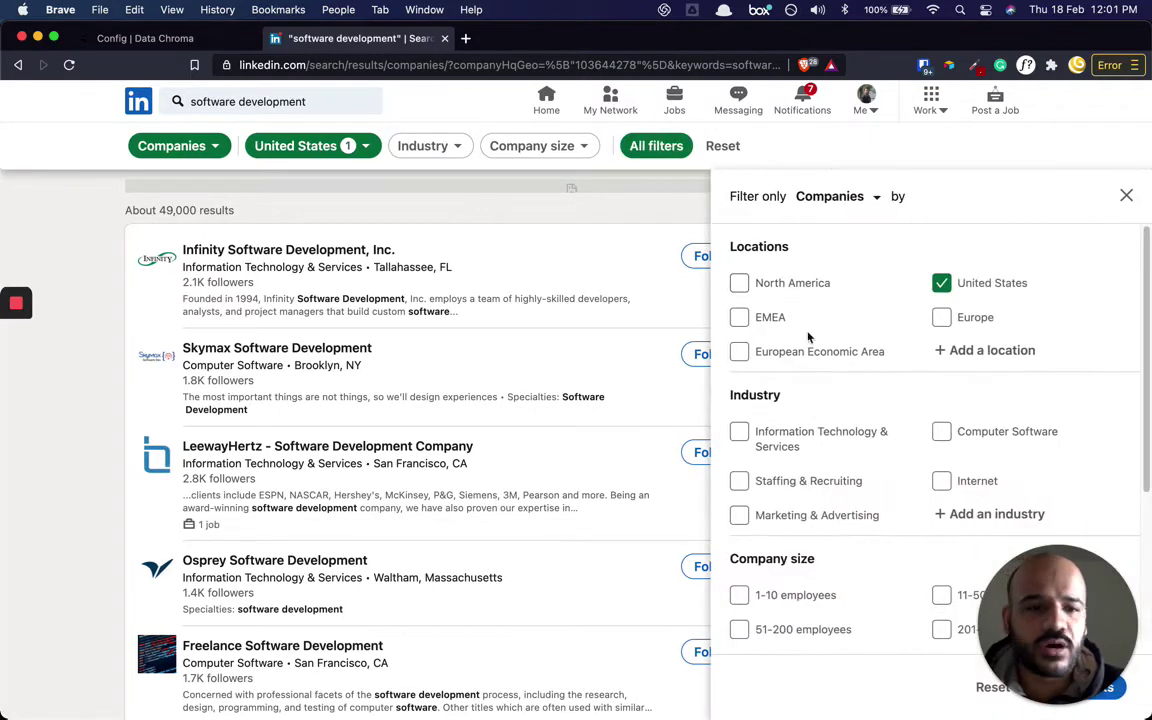
drag(969, 697, 2, 697)
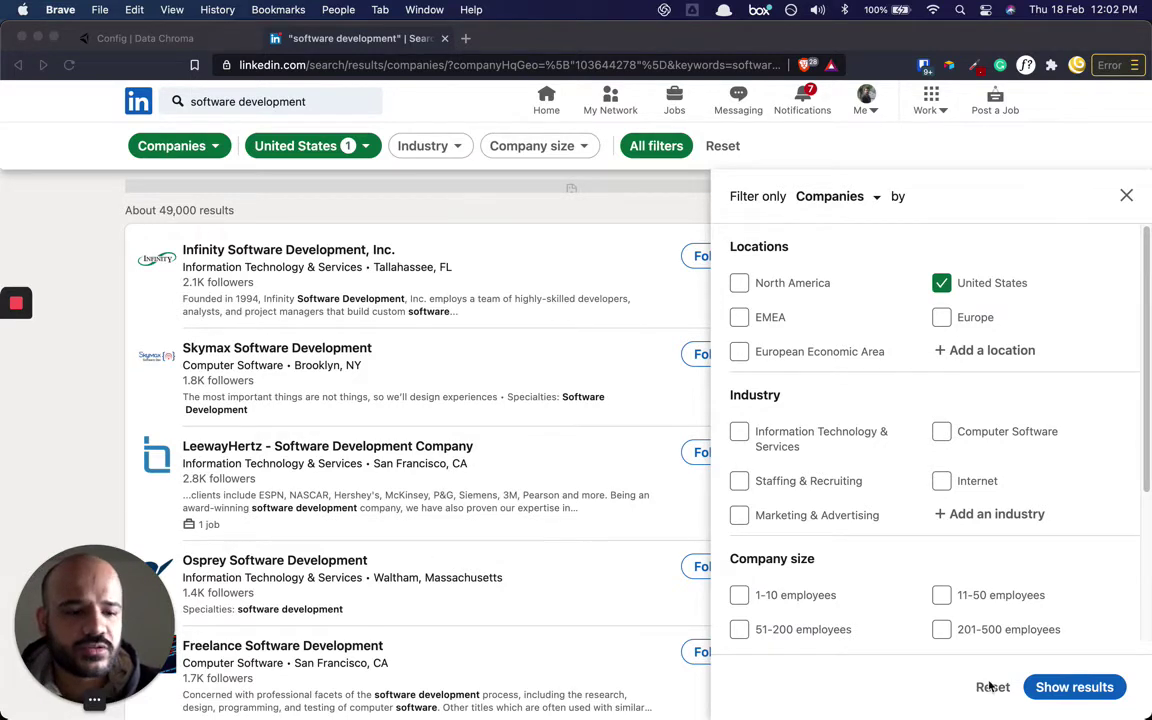
click(1126, 195)
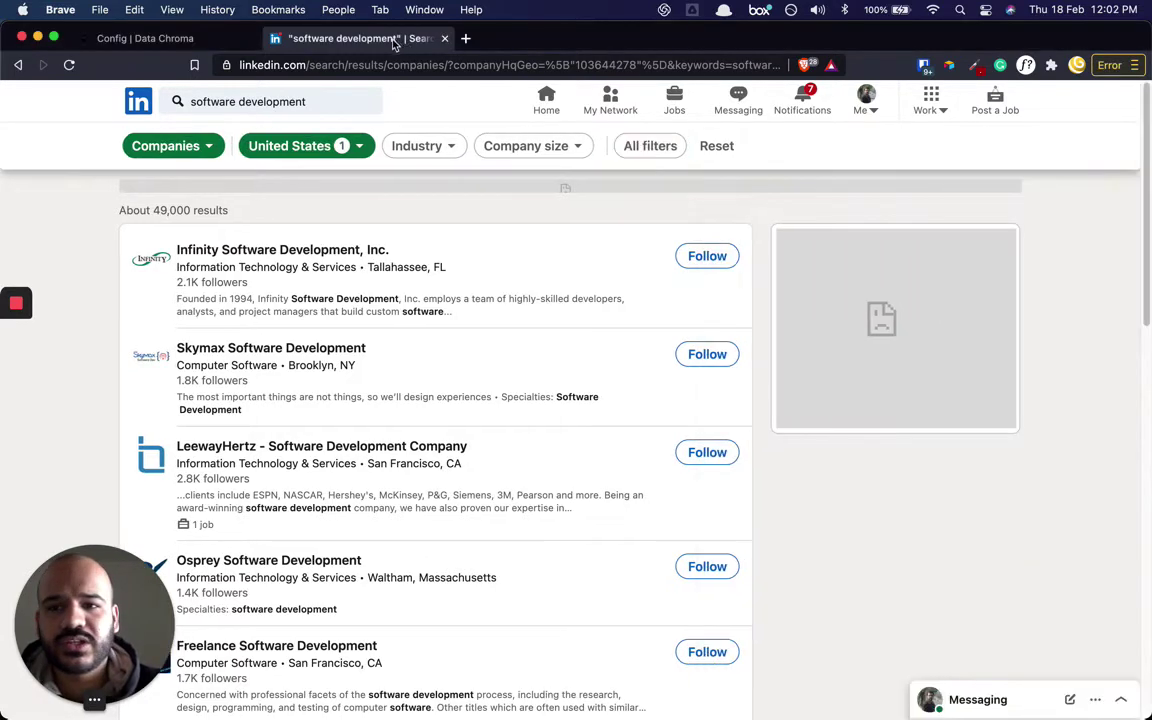
Copy the filtered LinkedIn search URL into the scraper configuration's LinkedIn Search Query field.
click(342, 64)
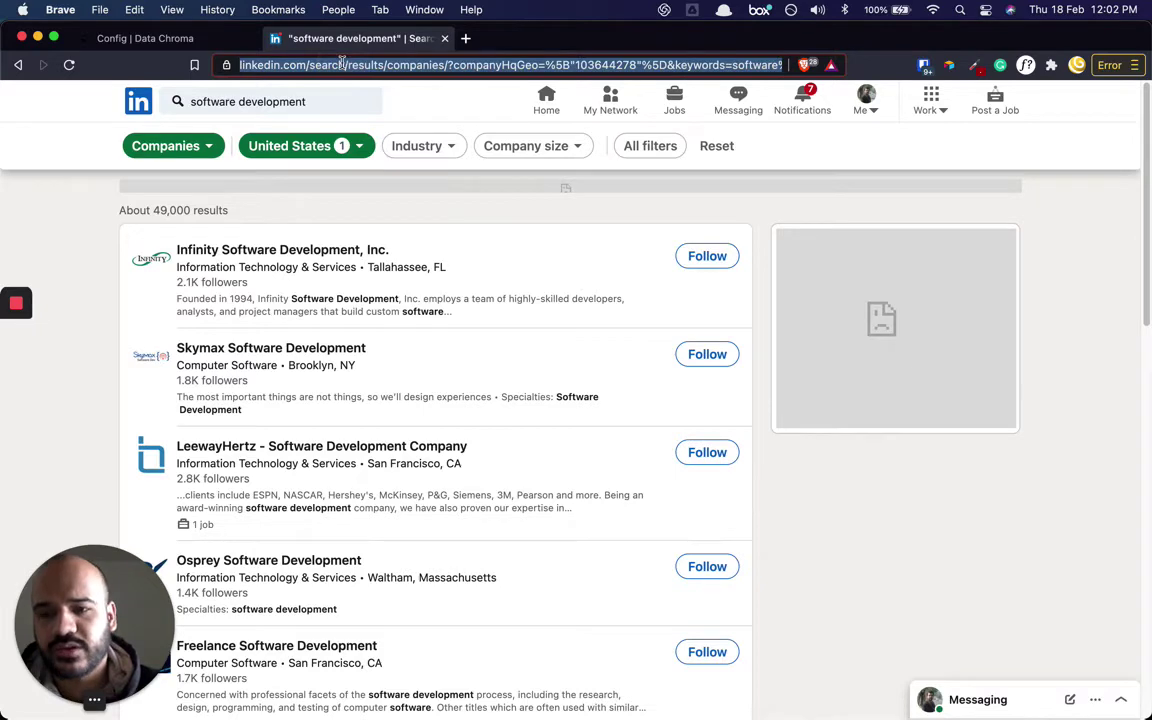
key(ctrl+shift+Tab)
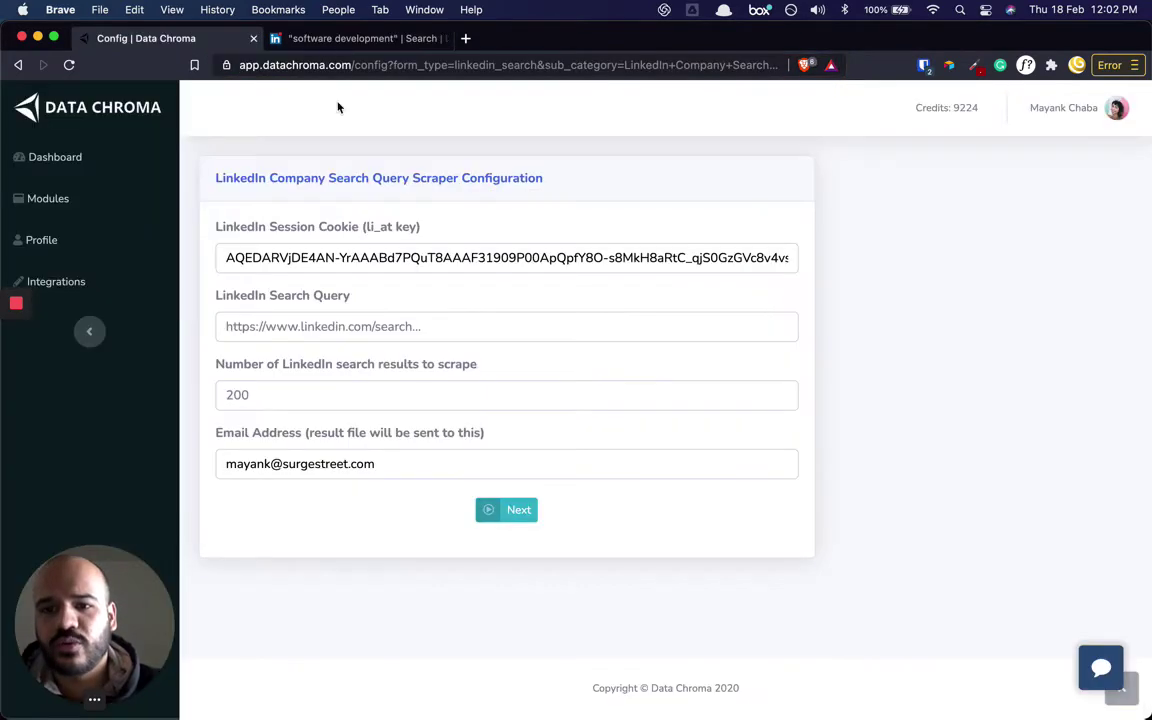
click(297, 326)
key(super+v)
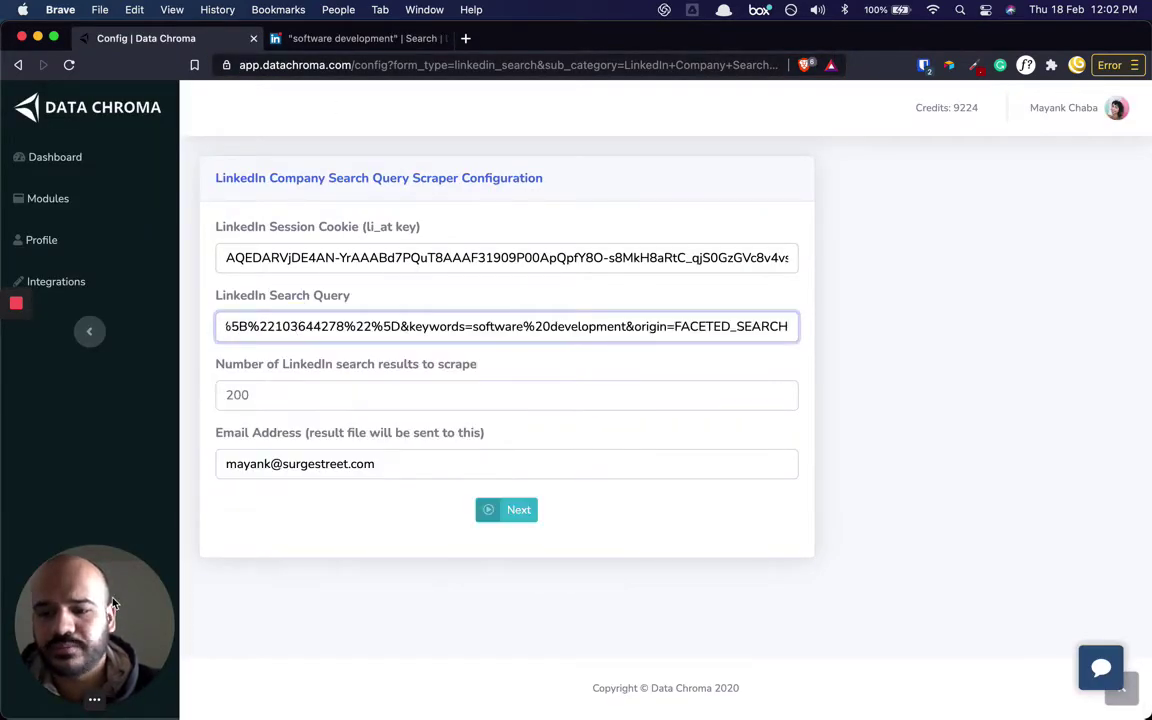
drag(101, 537, 966, 689)
click(298, 364)
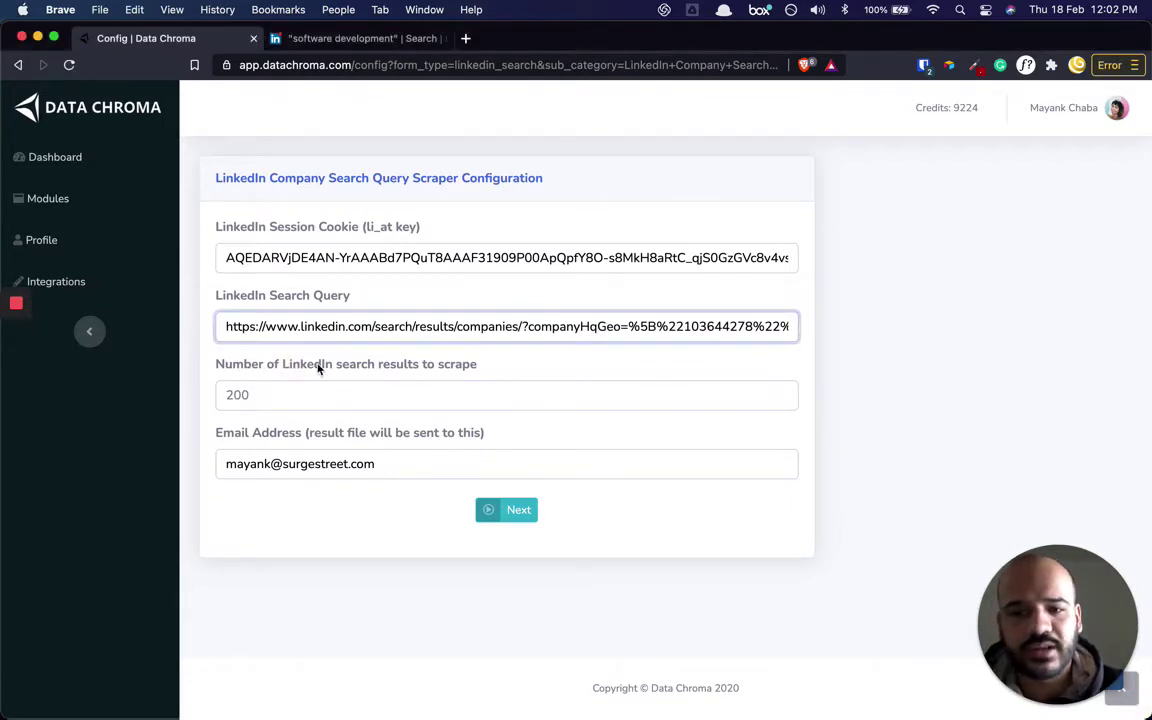
Check the LinkedIn result count and set the number of LinkedIn search results to scrape to 5.
key(ctrl+Tab)
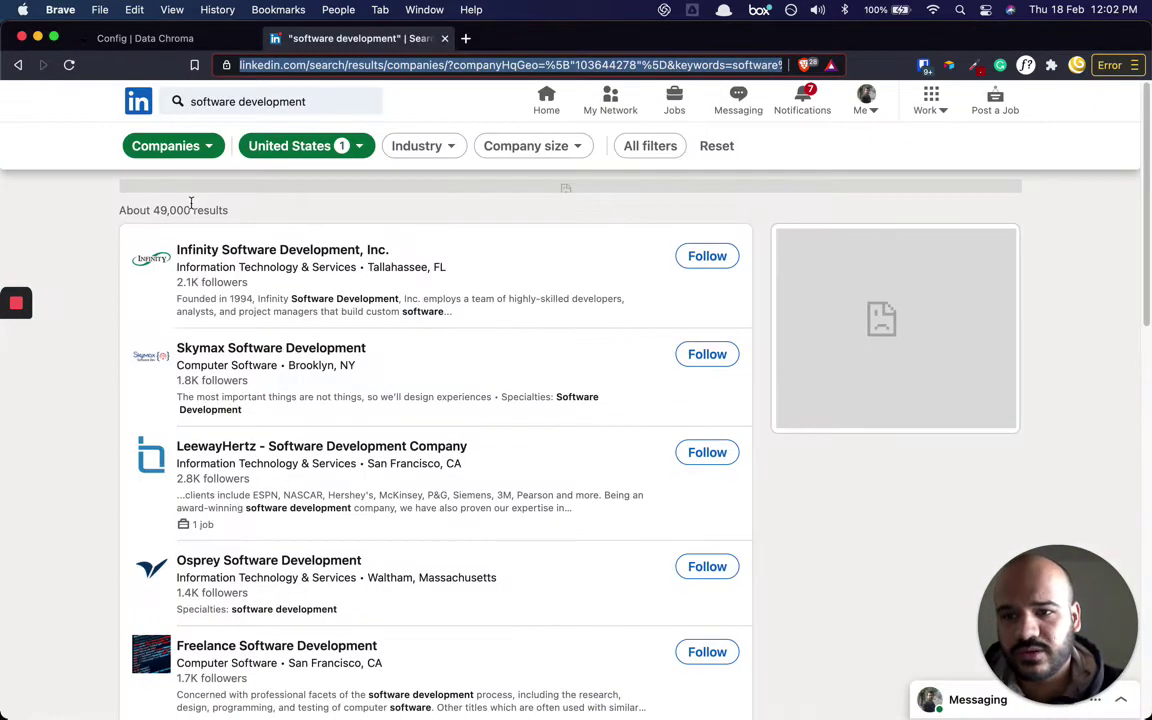
drag(219, 211, 153, 199)
click(232, 210)
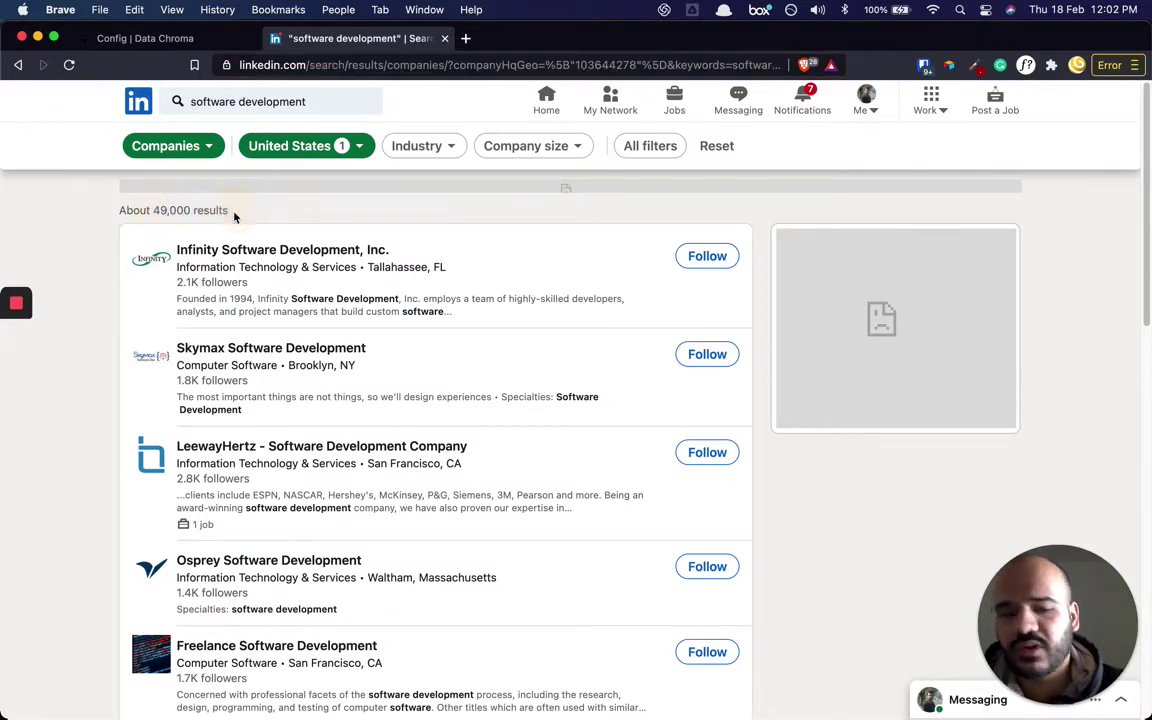
key(ctrl+Tab)
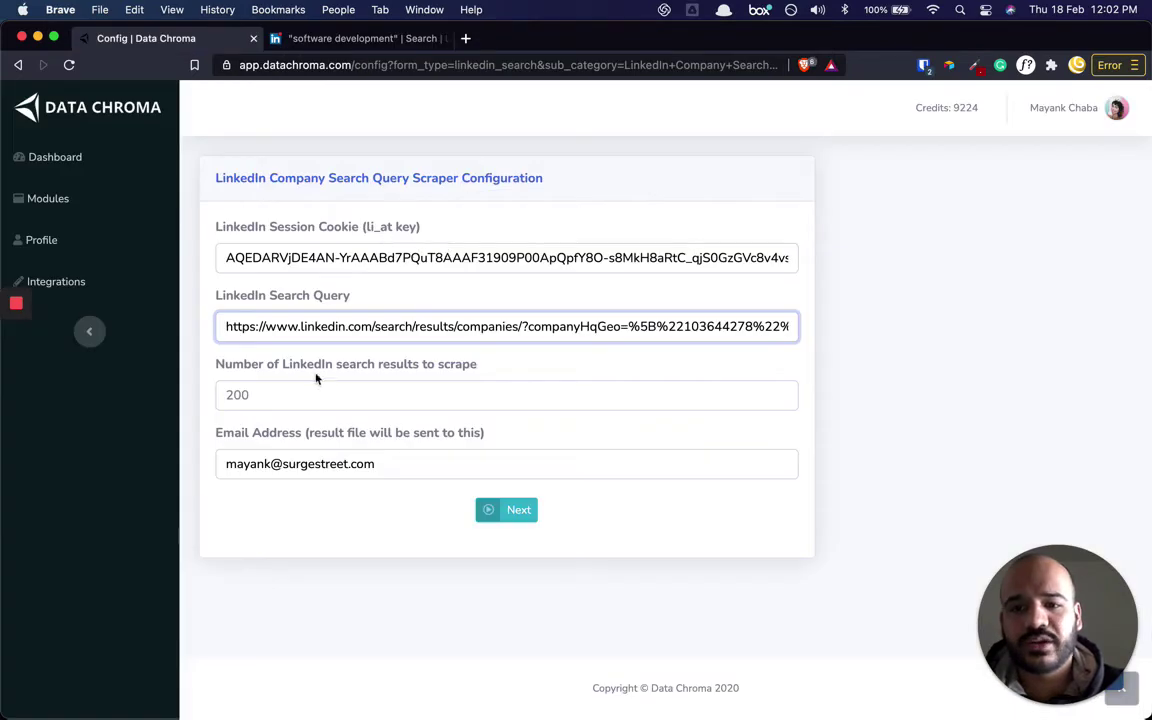
click(290, 399)
text(6)
key(BackSpace)
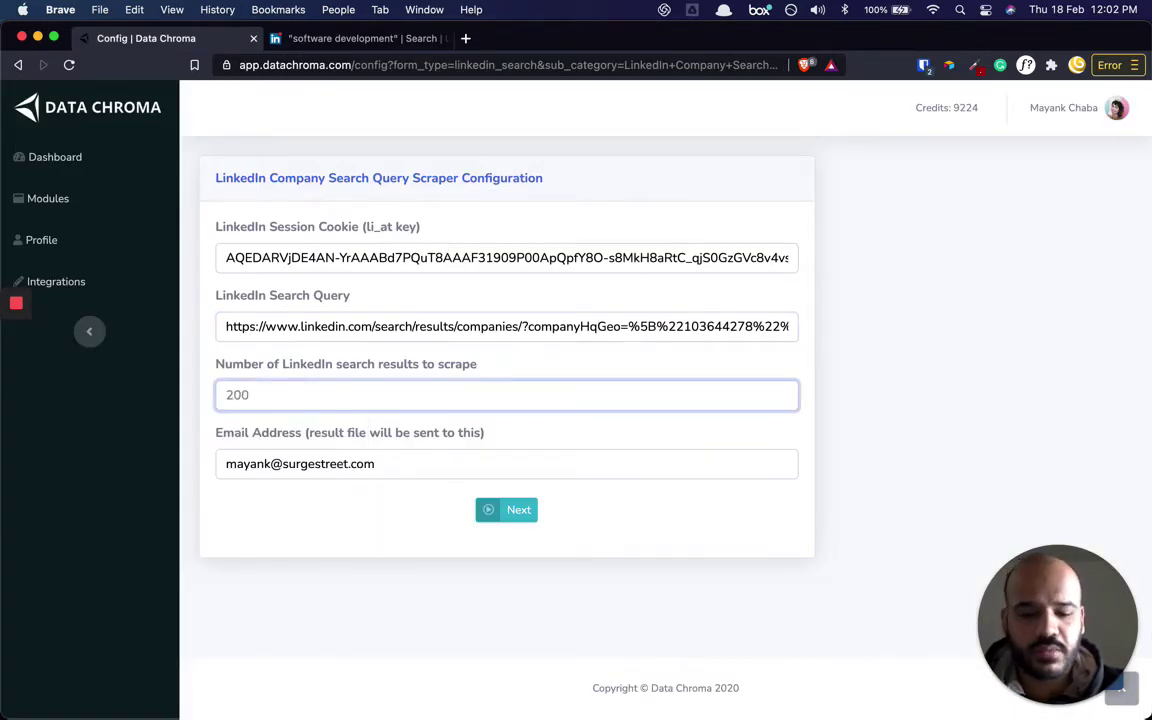
text(5)
click(406, 622)
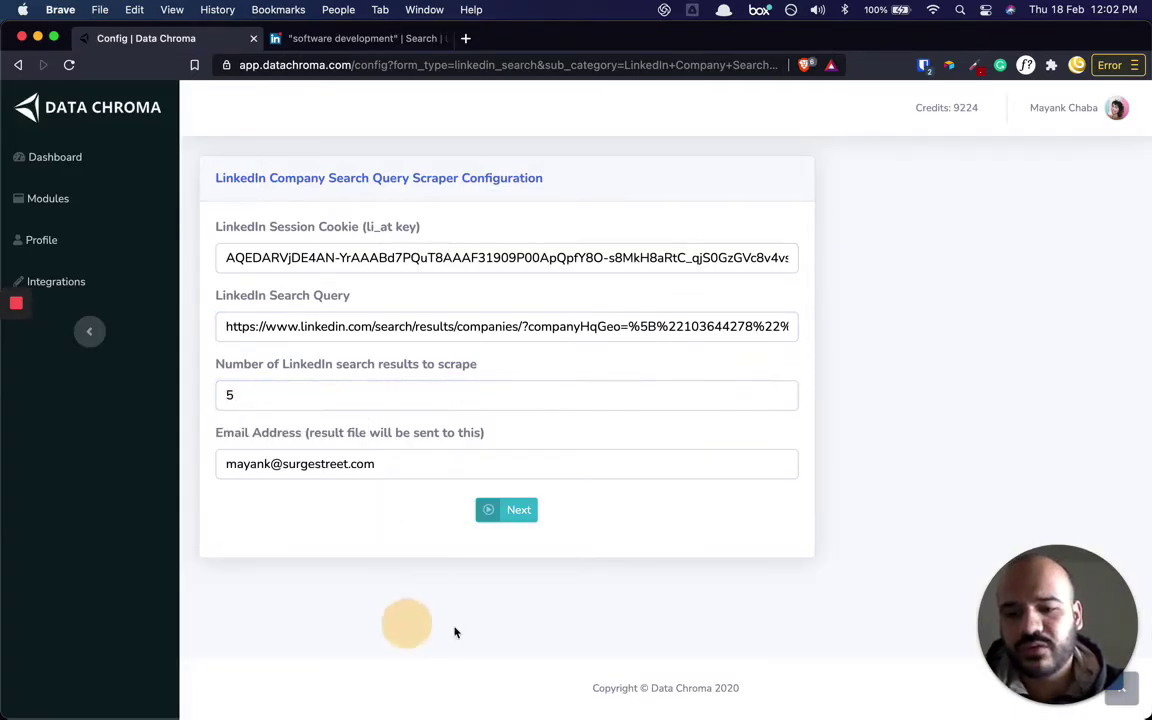
Submit the scraper configuration with the existing email address and run the LinkedIn Company Search Query Scraper.
click(375, 499)
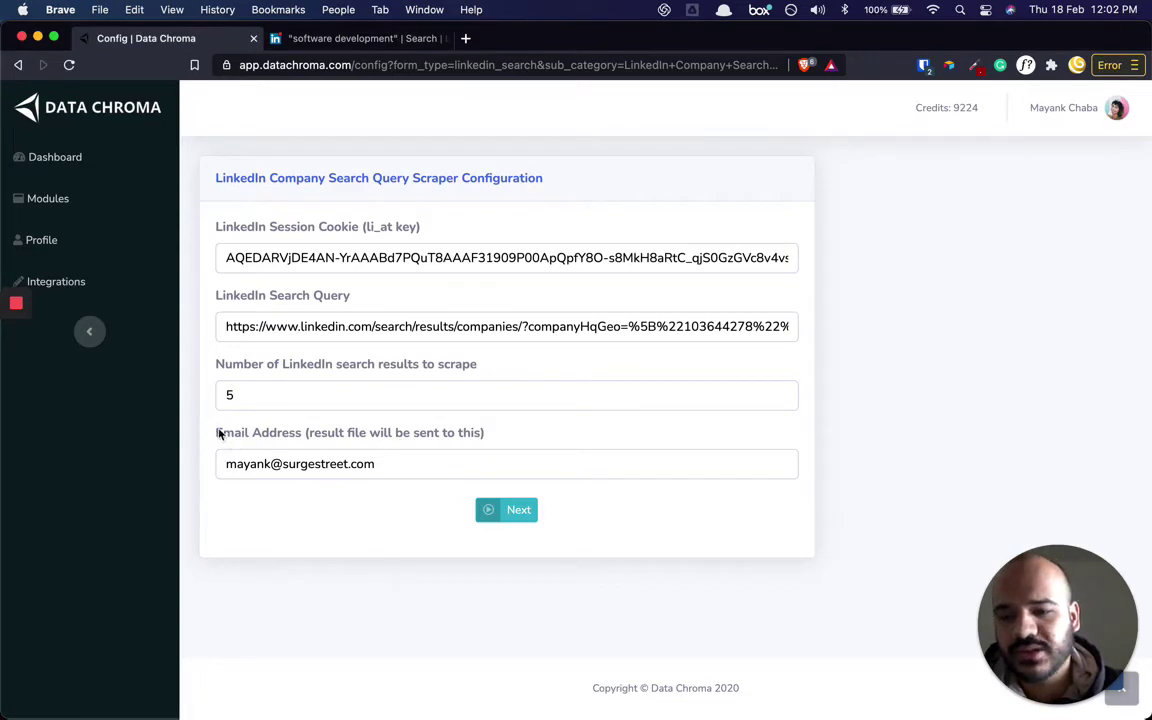
drag(219, 433, 371, 451)
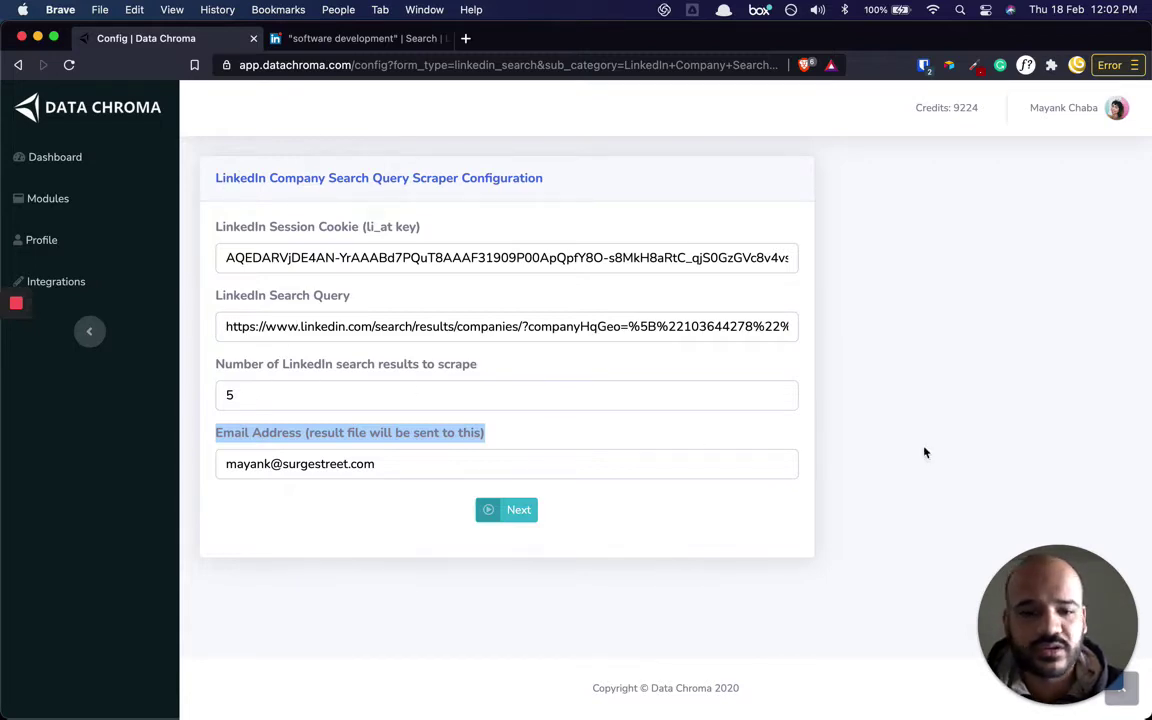
click(900, 417)
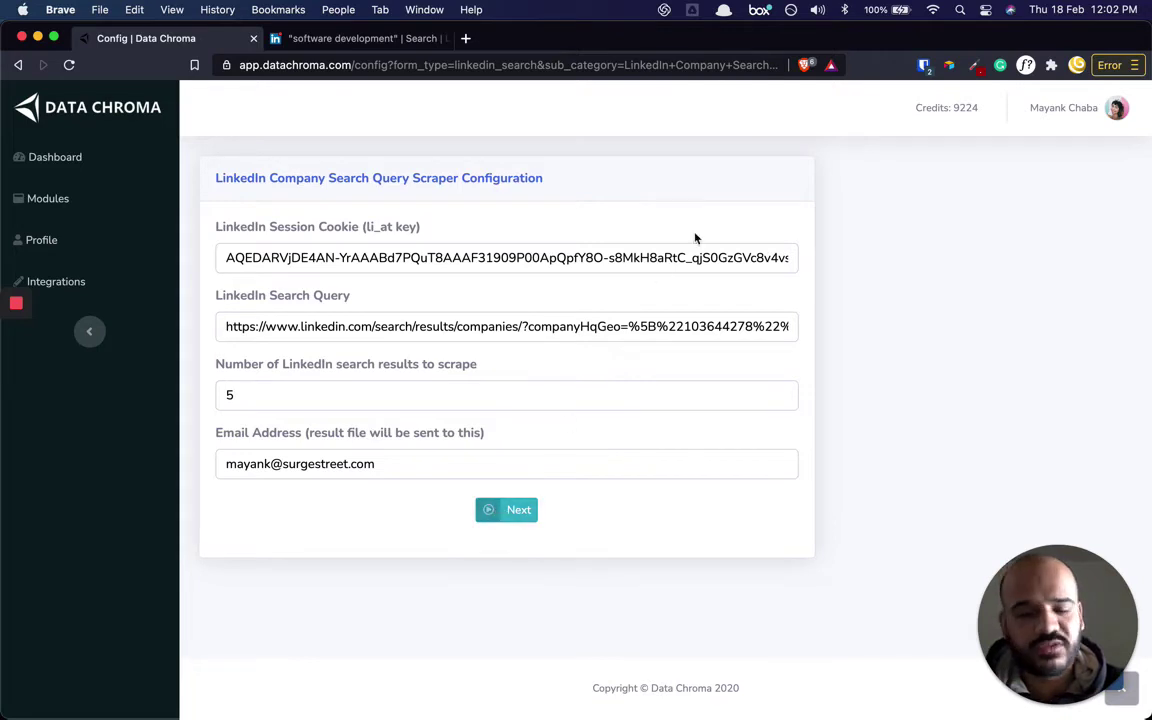
click(508, 515)
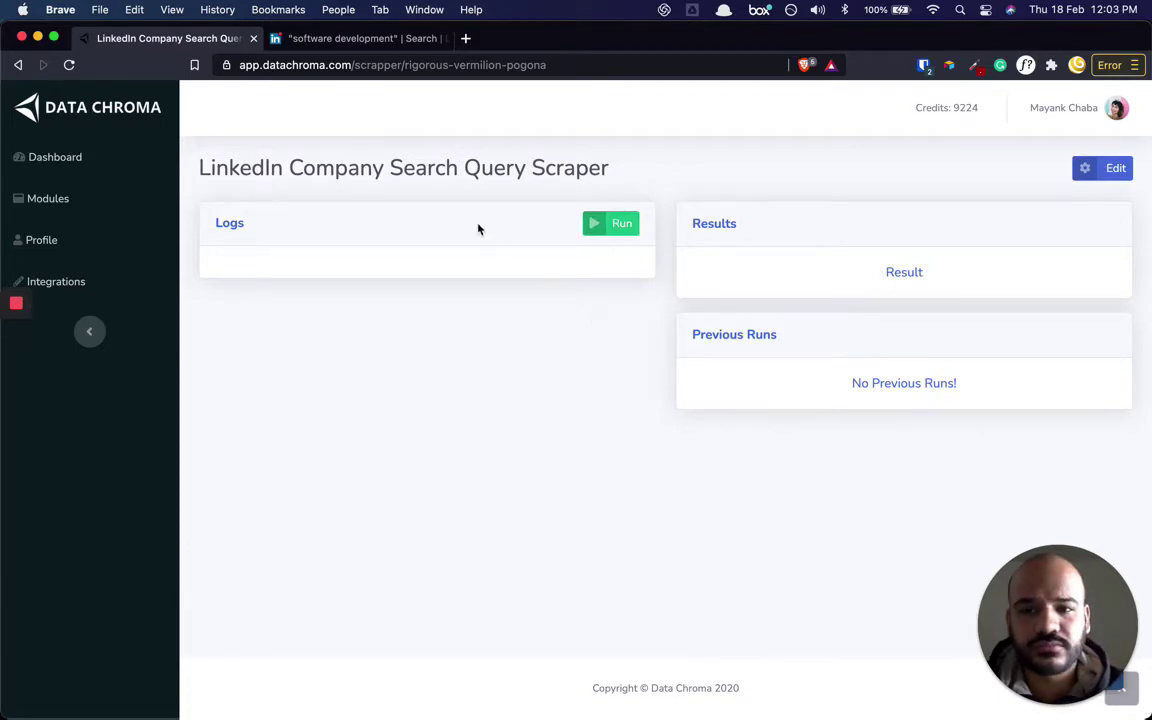
click(607, 224)
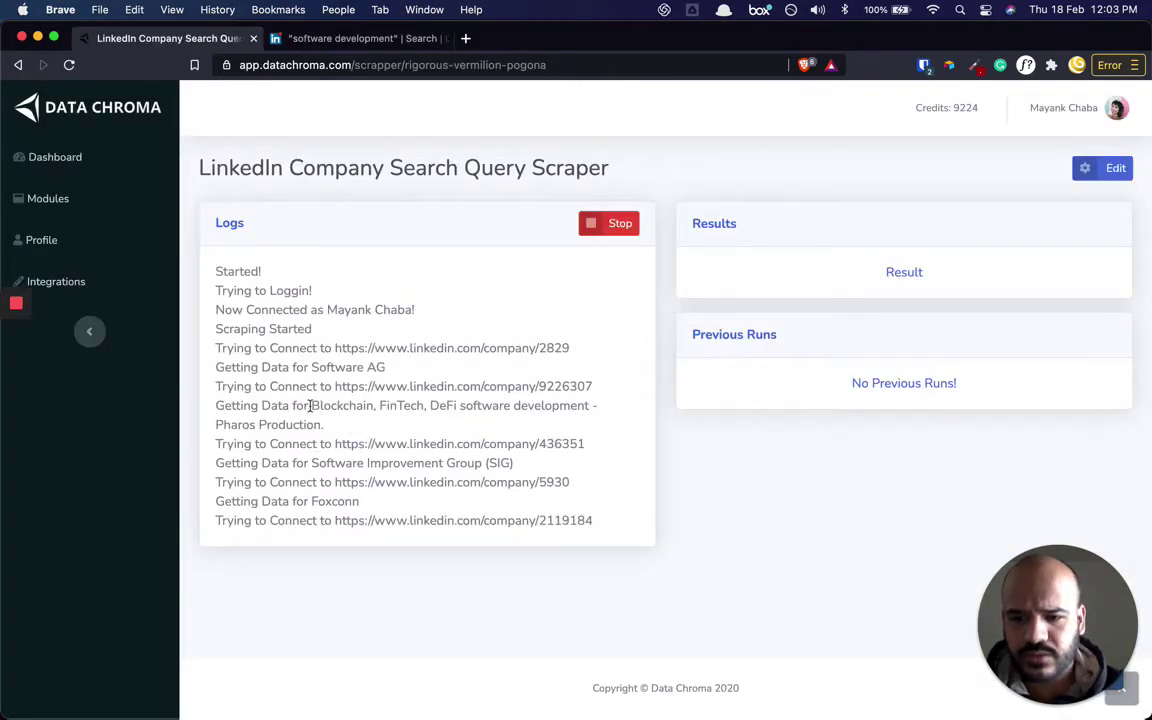
Review the scraping log against the LinkedIn results and save the result as the comma-separated file results in Downloads.
drag(311, 405, 375, 408)
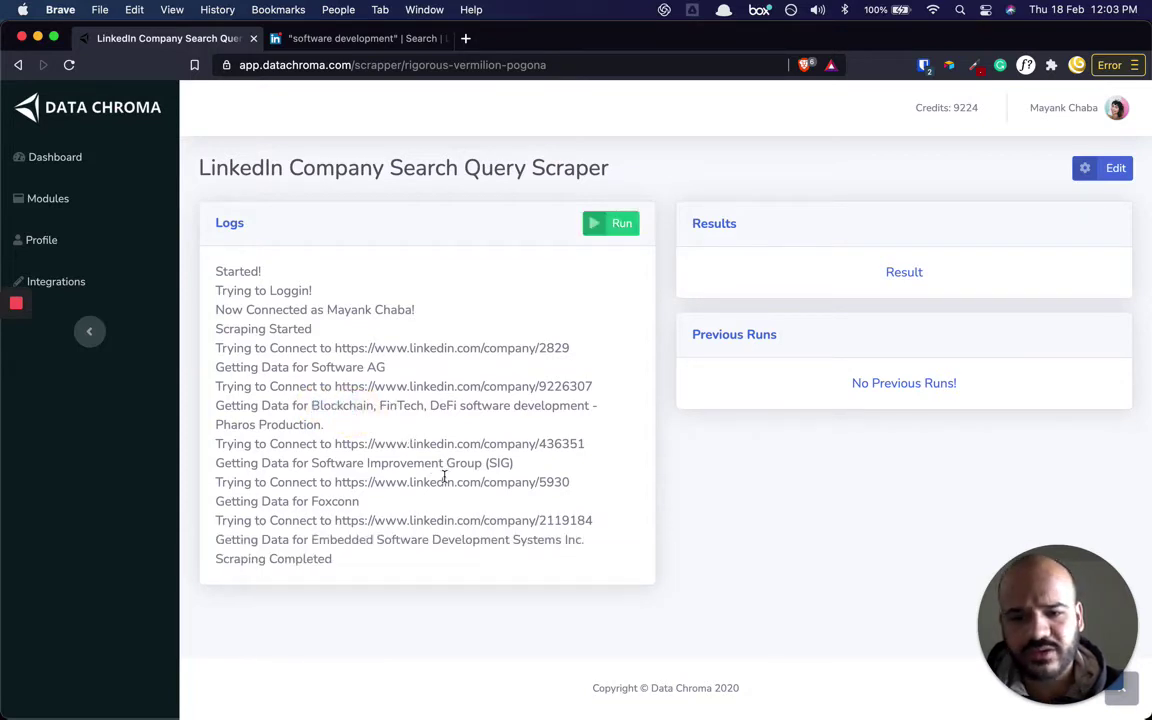
double_click(335, 506)
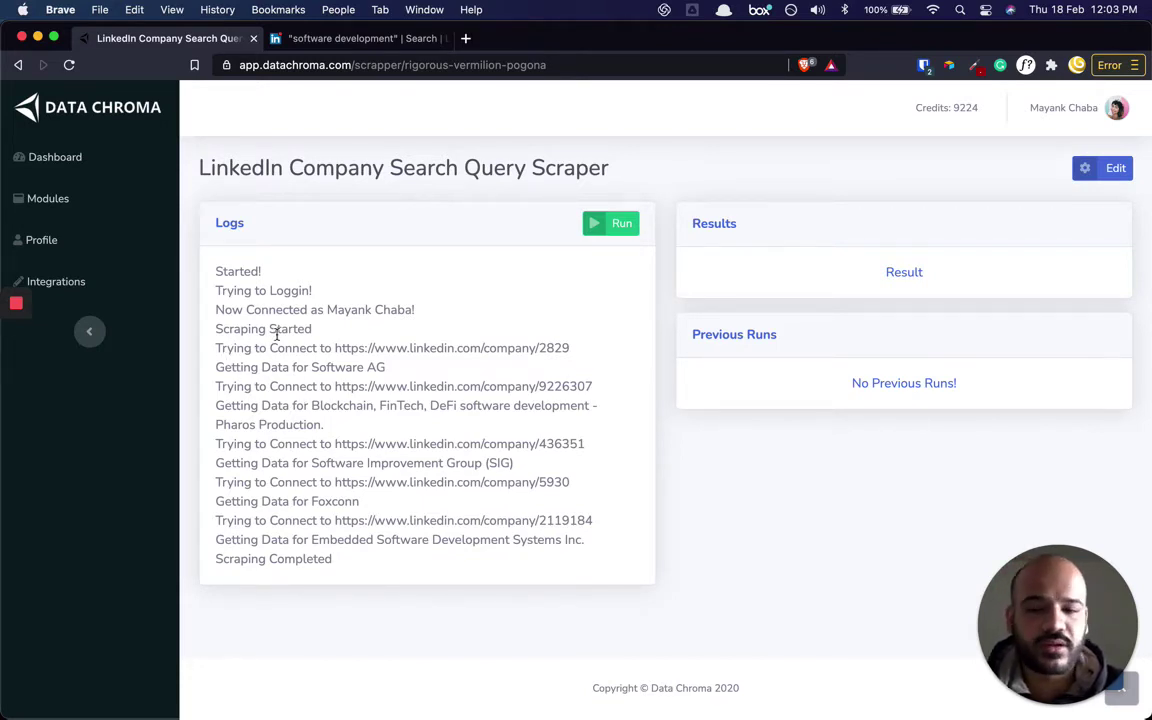
key(ctrl+Tab)
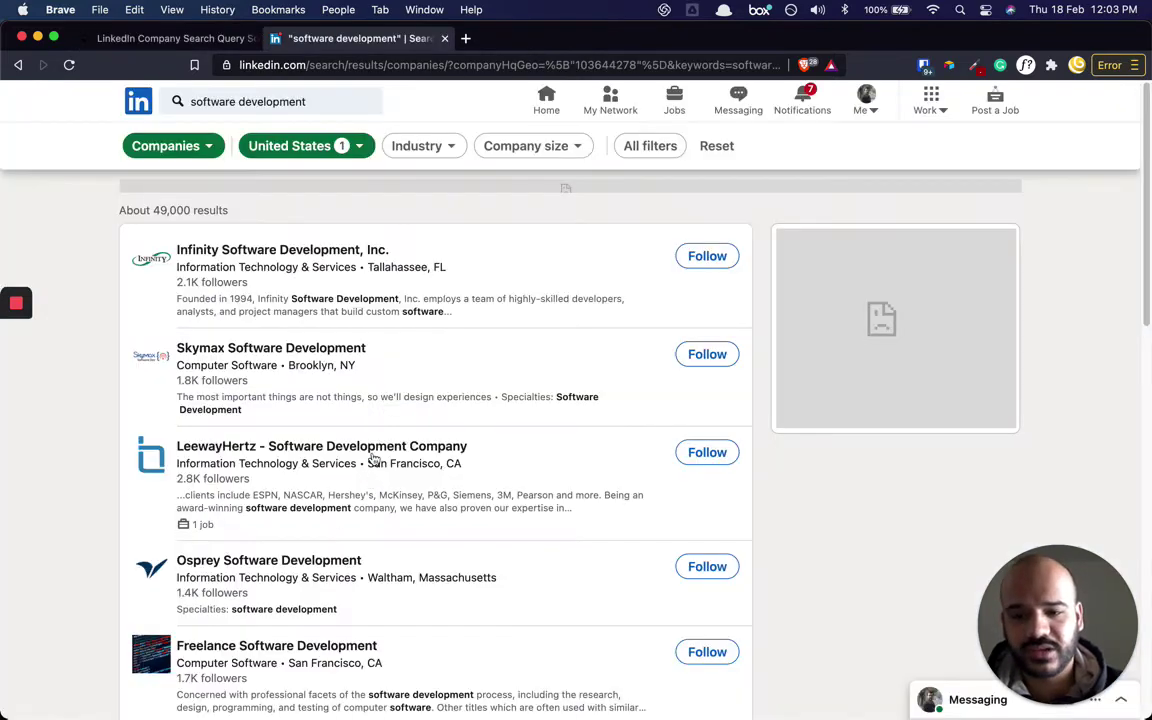
key(ctrl+shift+Tab)
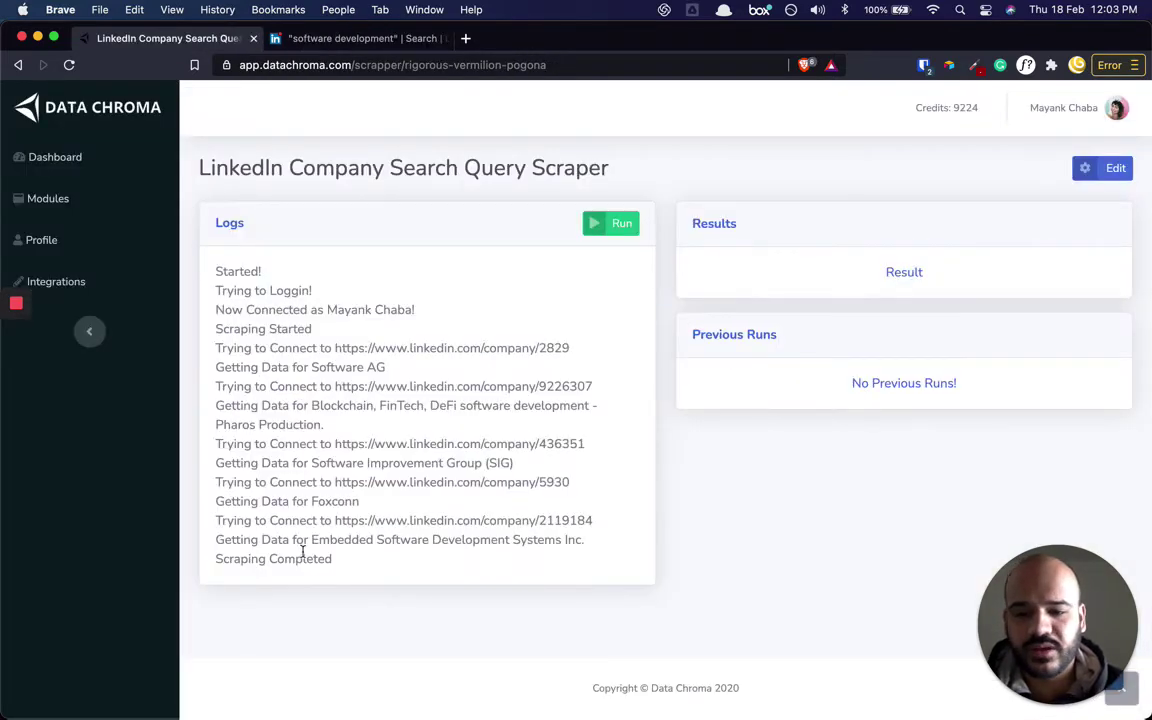
click(890, 277)
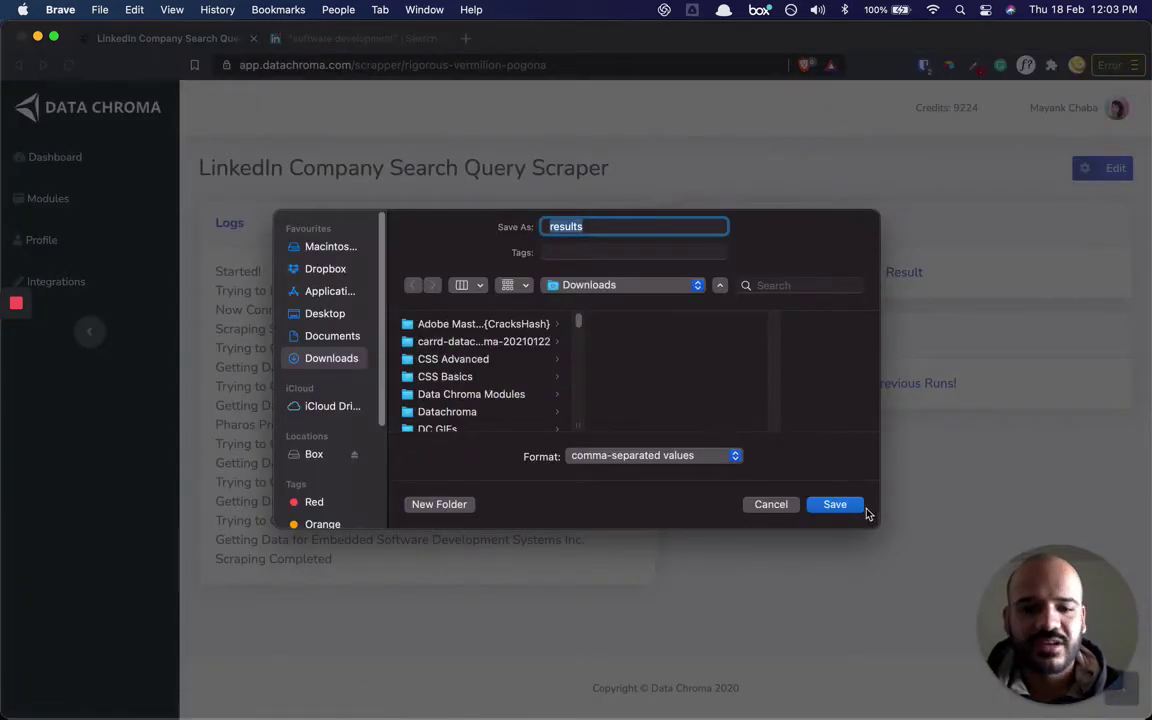
click(838, 505)
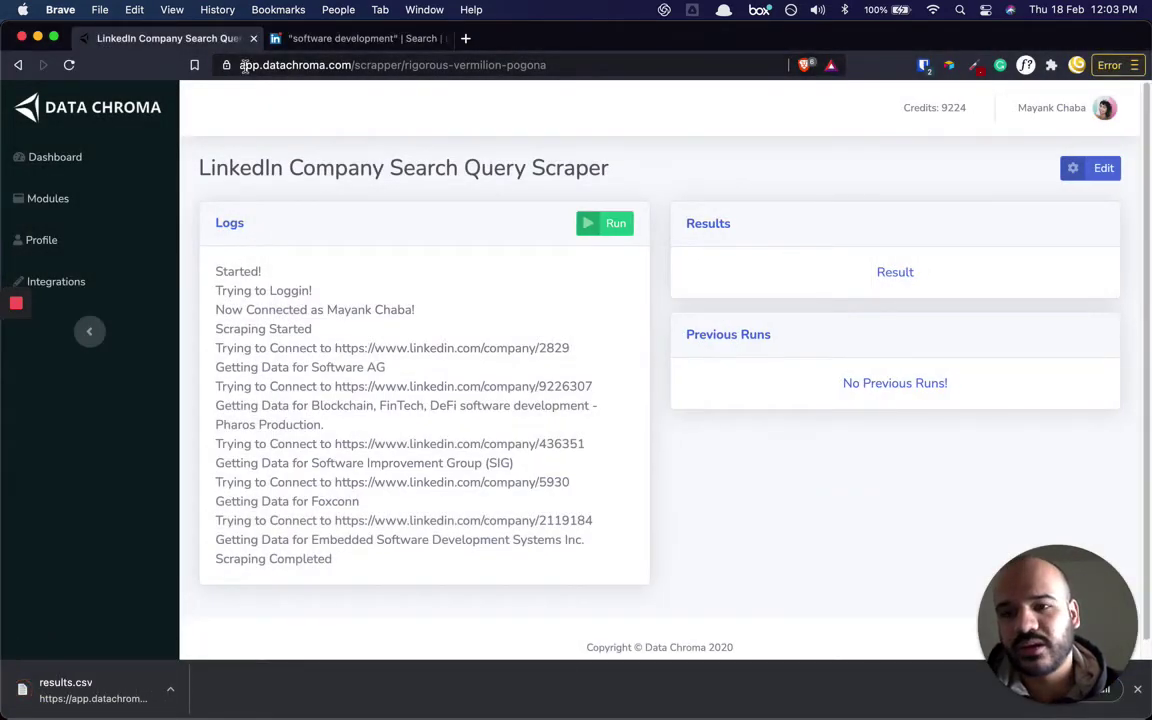
Create a blank Google Sheets spreadsheet in a new browser tab via sheet.new.
key(super+t)
text(shee)
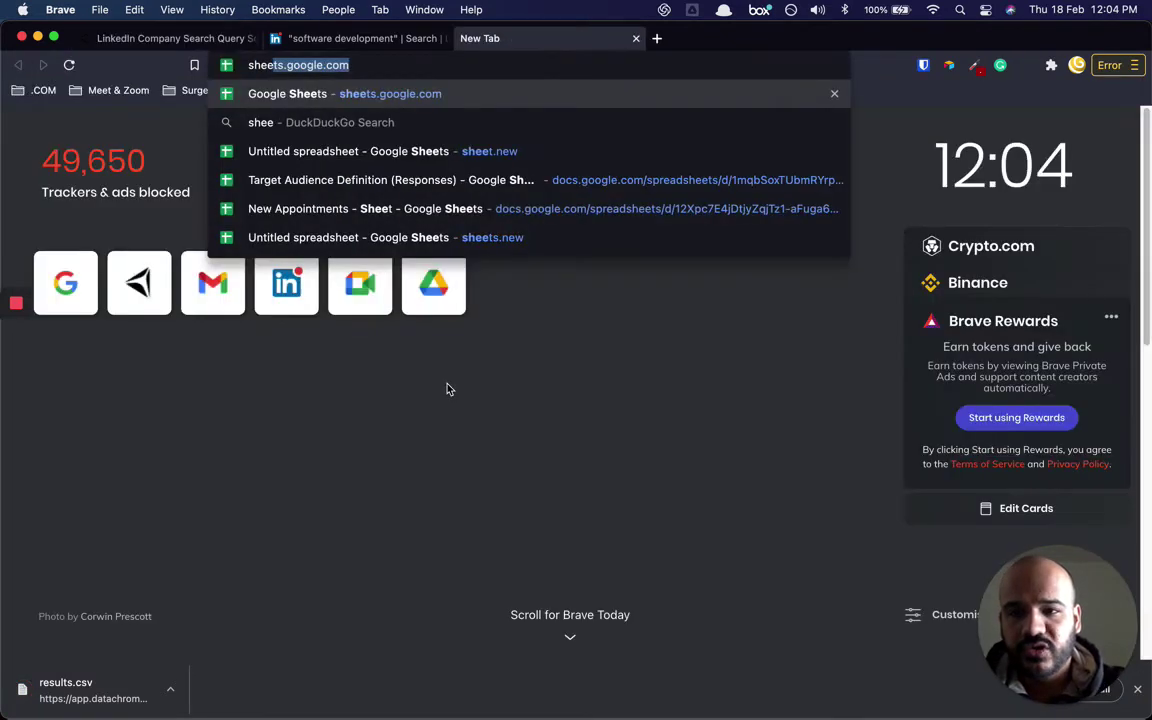
text(t.new)
key(Return)
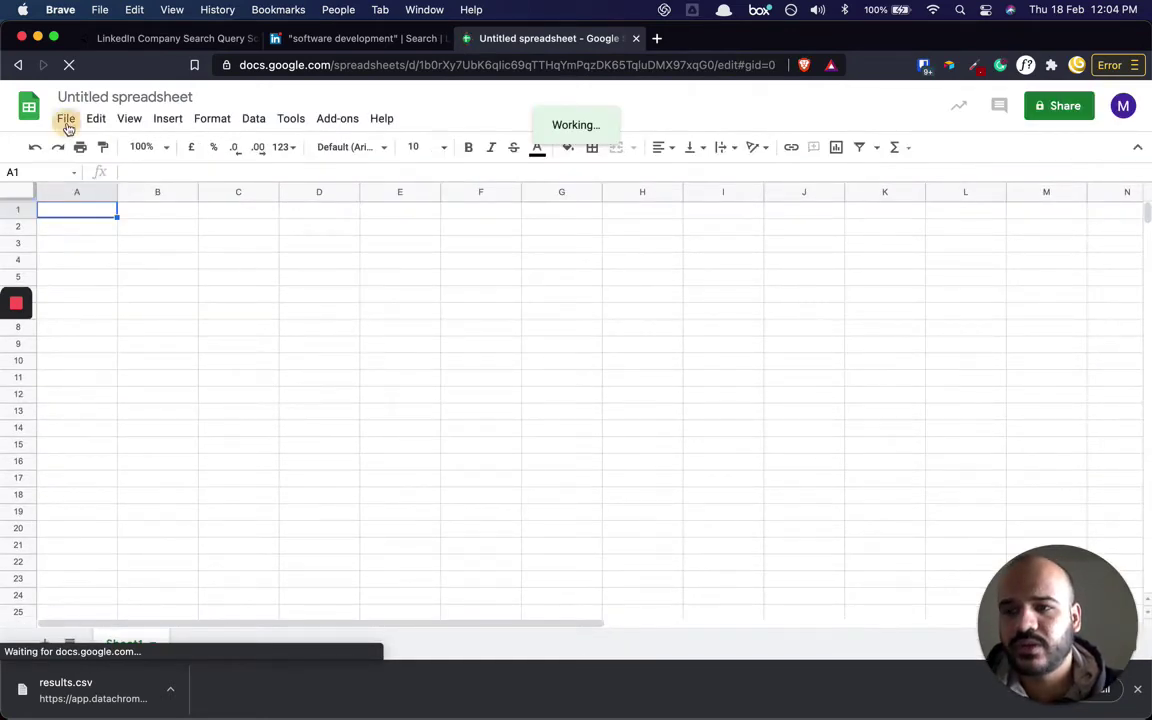
Upload results.csv and import it into the spreadsheet, appending to the current sheet with automatic separator detection.
click(67, 119)
click(355, 234)
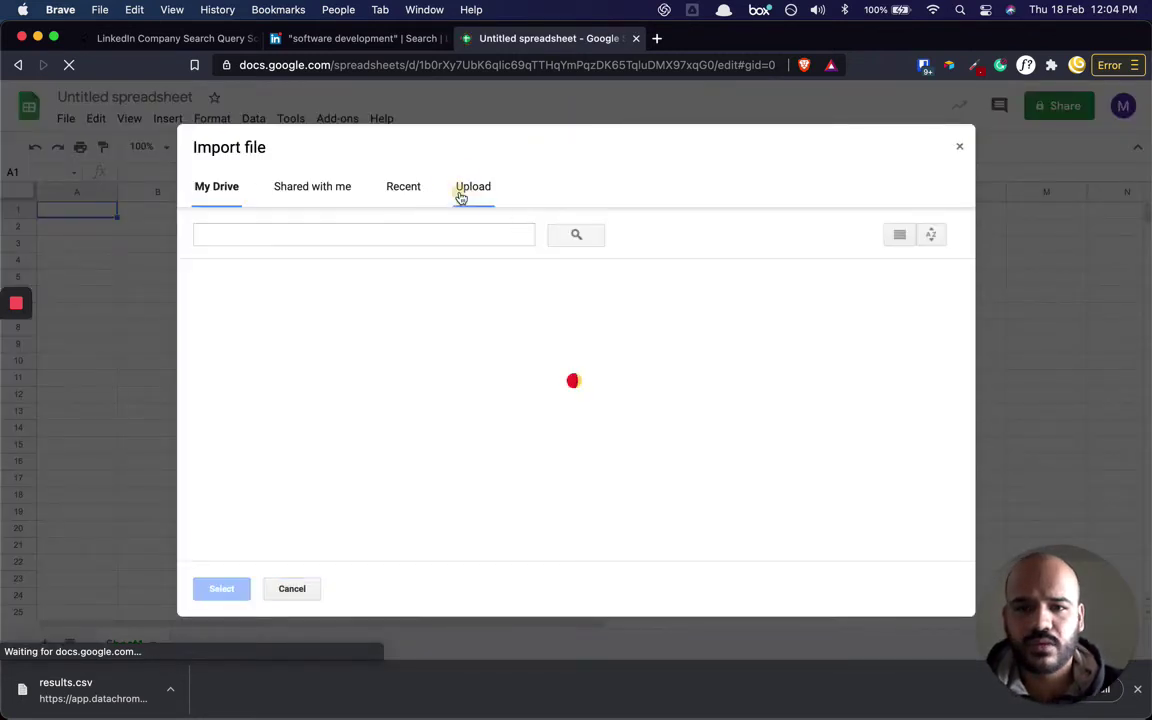
click(460, 189)
drag(40, 698, 480, 380)
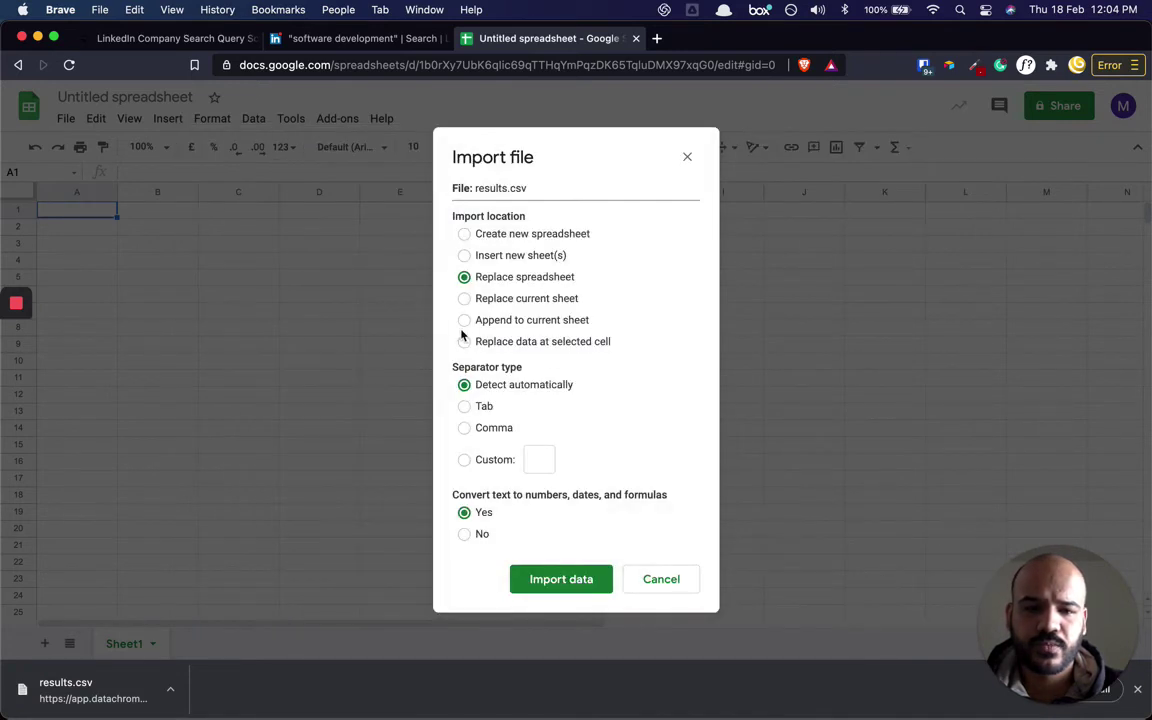
click(464, 320)
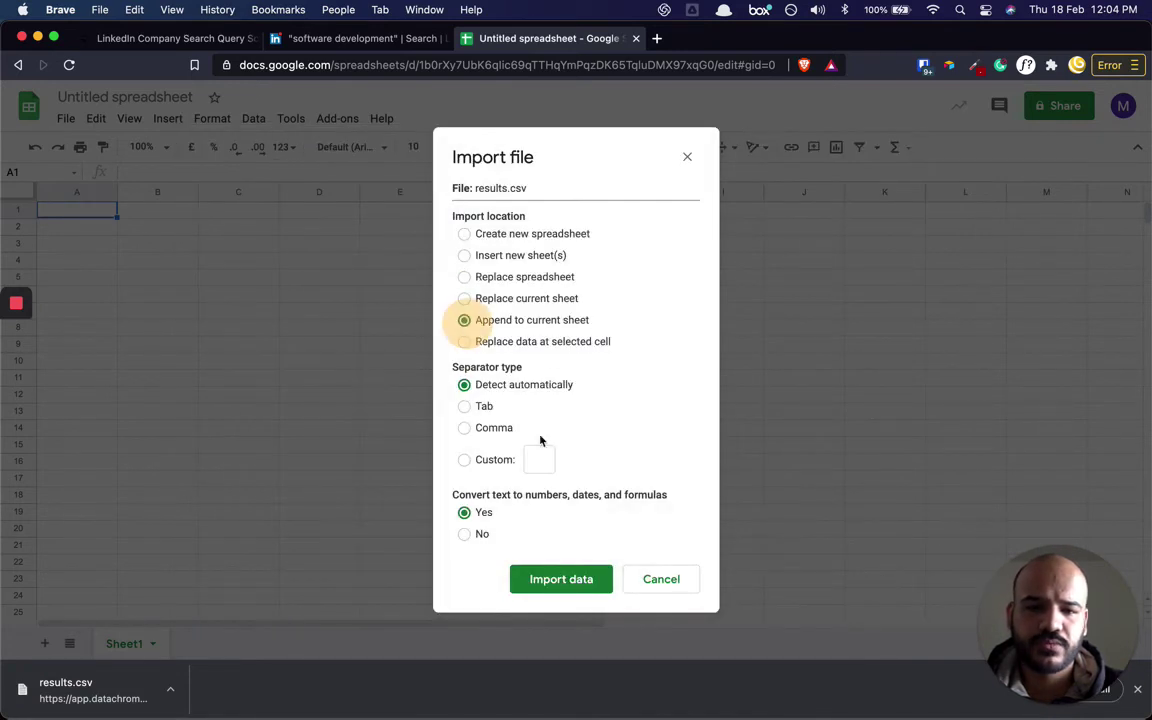
click(566, 579)
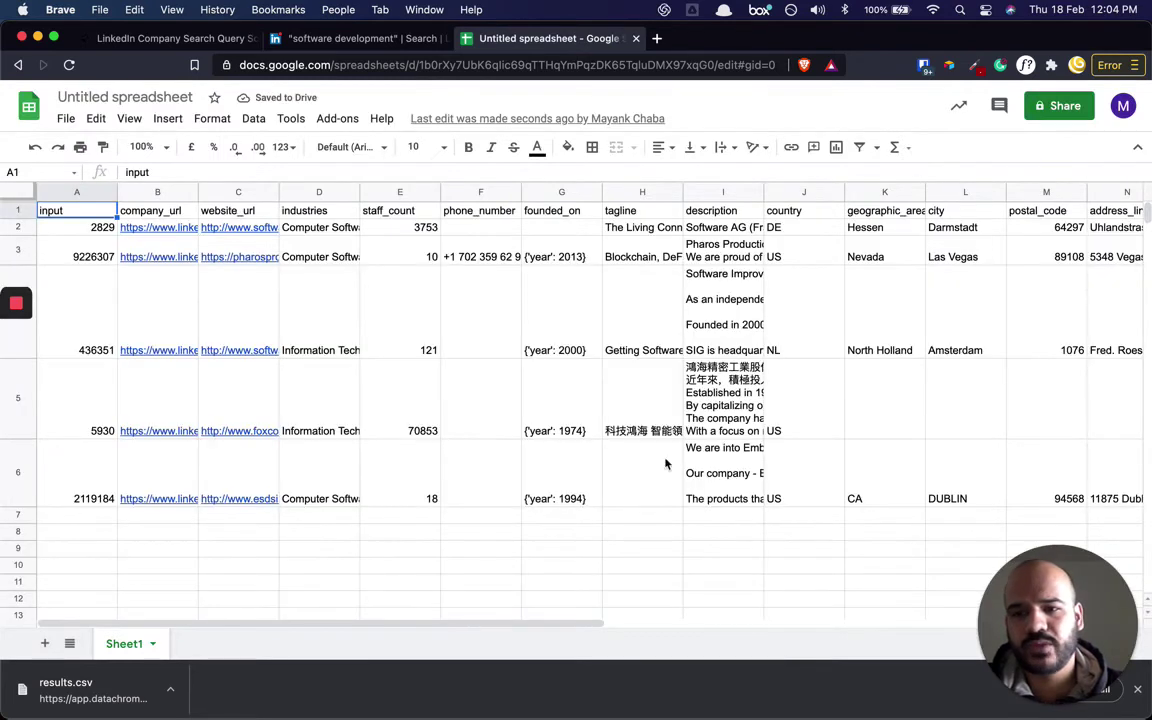
Examine the company_url and website_url values of the first company row in the imported data.
click(136, 311)
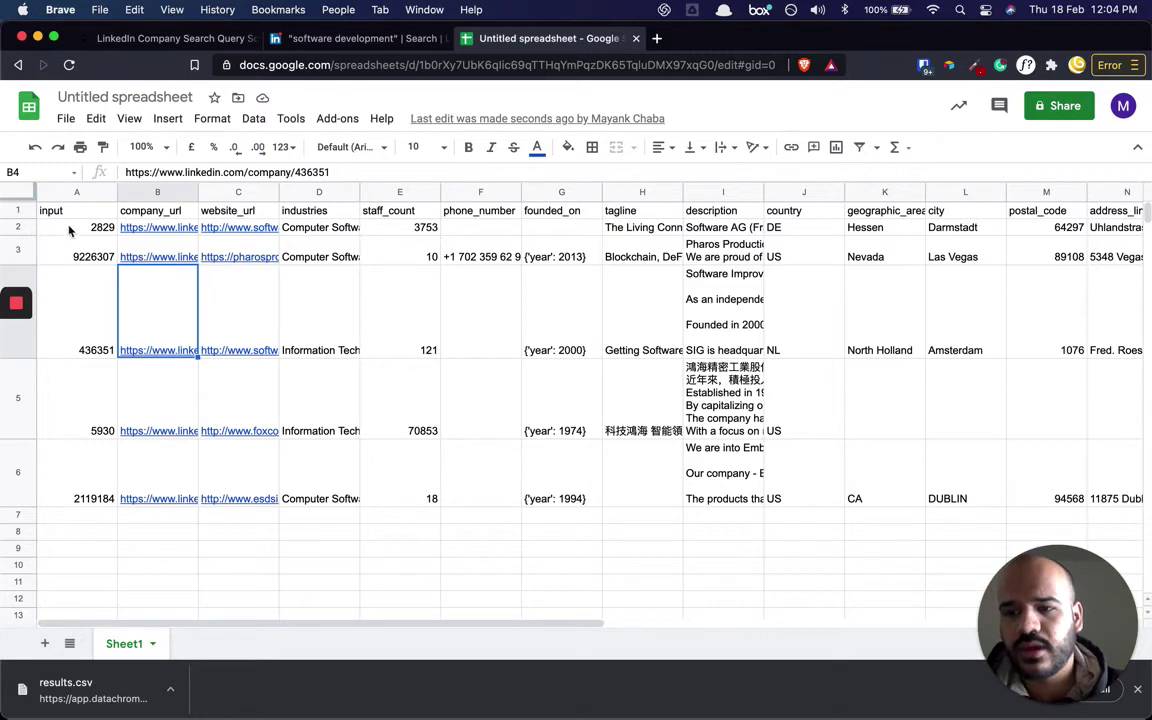
click(174, 227)
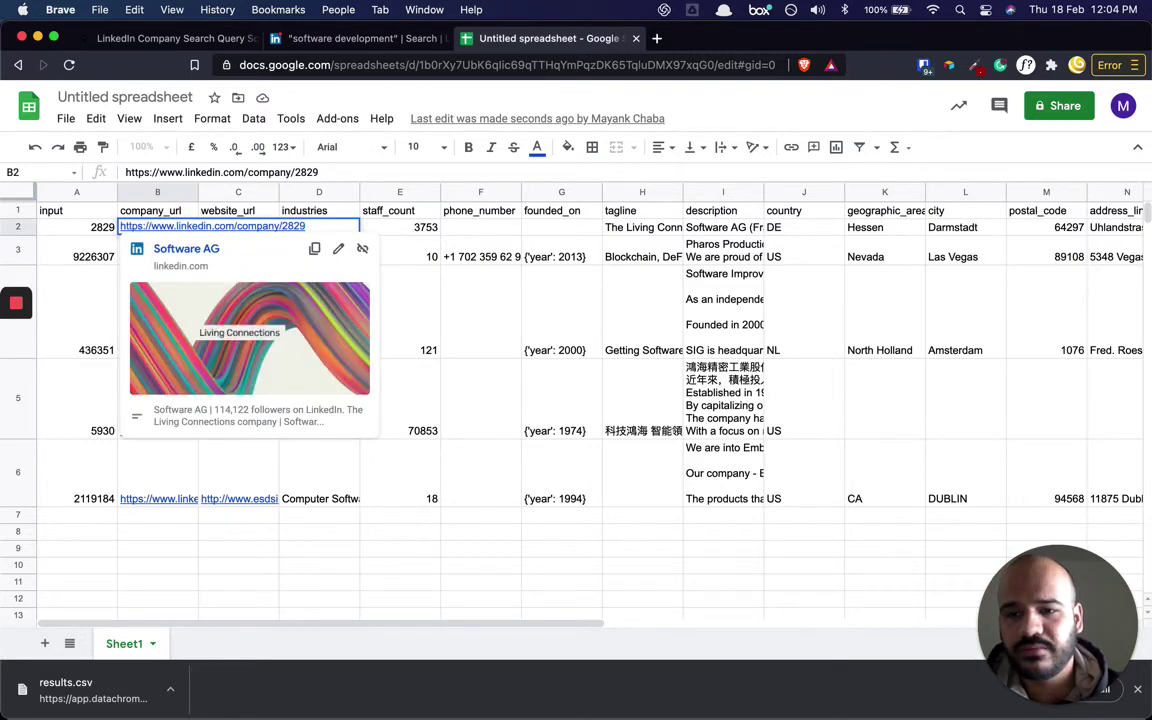
key(Down)
key(Up)
key(Right)
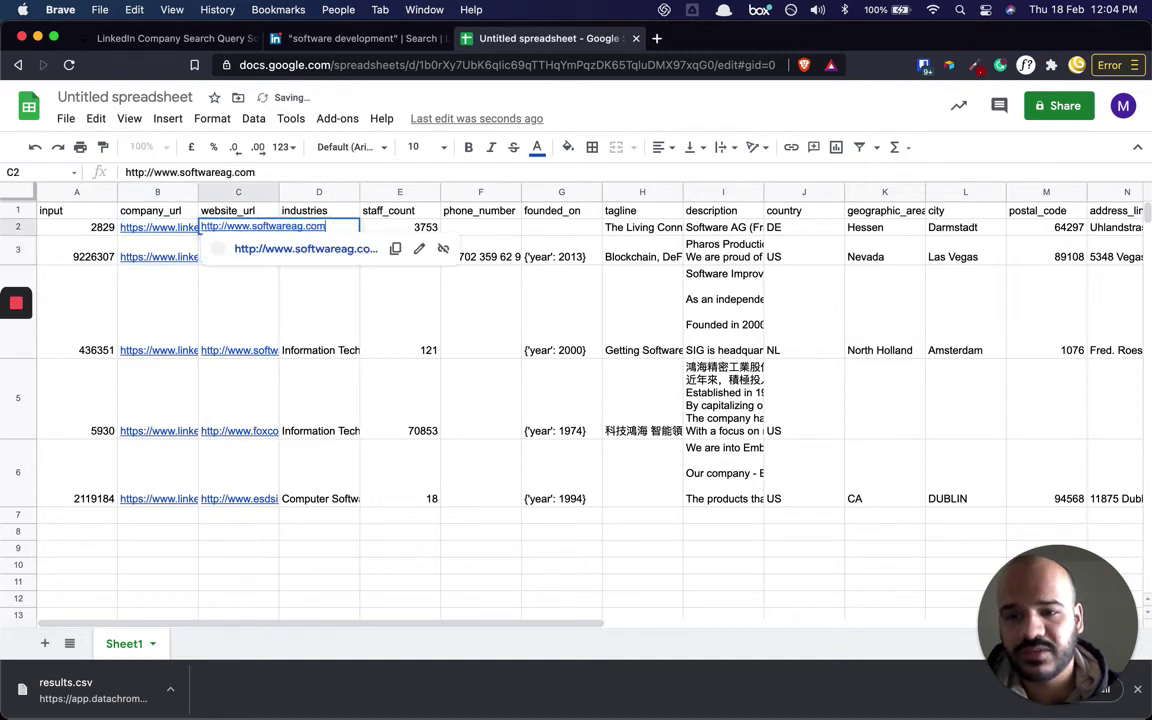
key(Down)
key(Up)
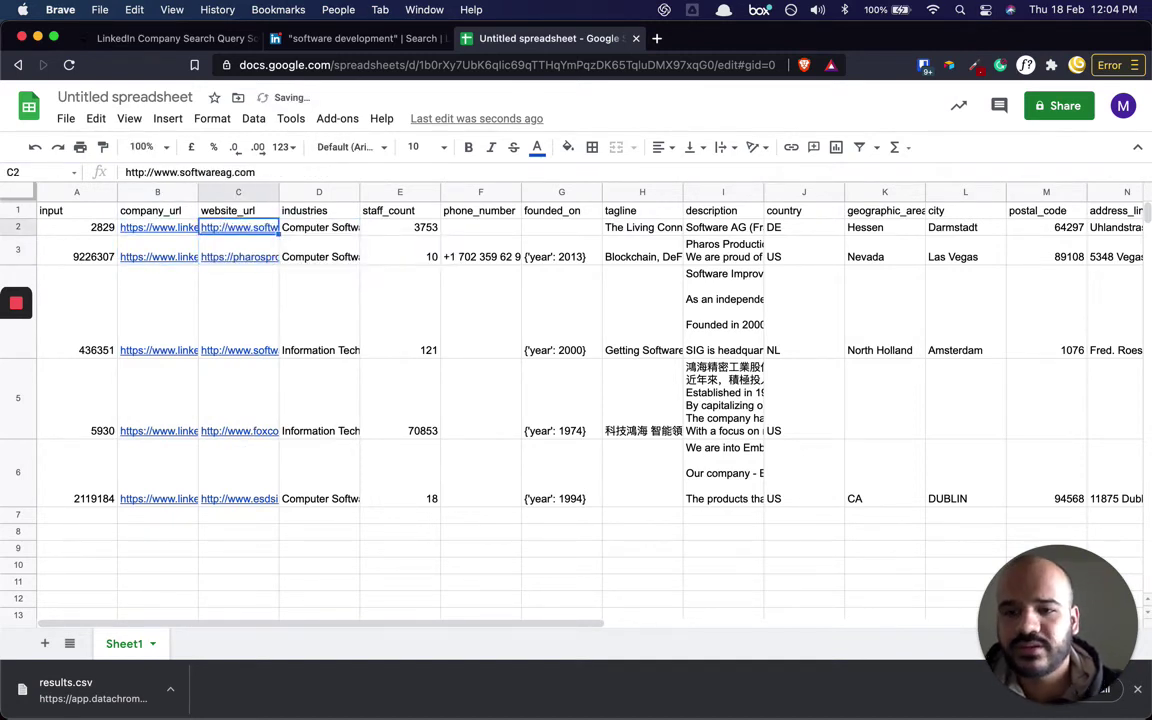
Examine the website_url values of all five imported company rows.
key(Down)
key(Down)
key(Down)
key(Down)
key(Down)
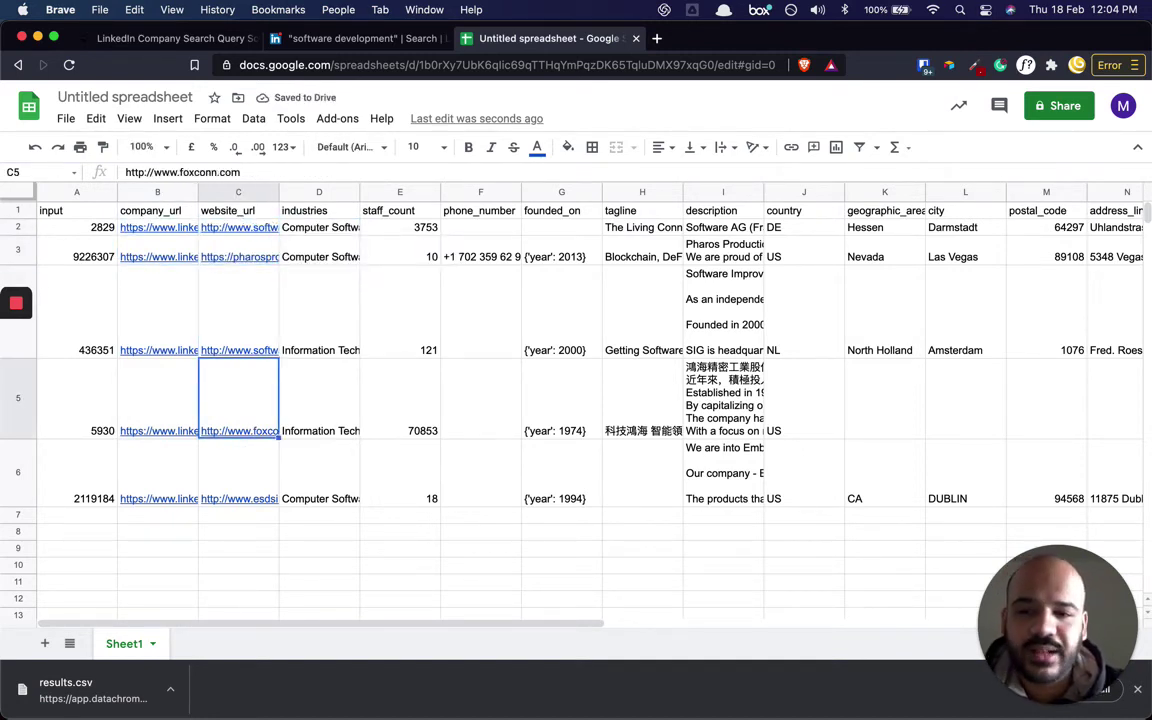
key(Up)
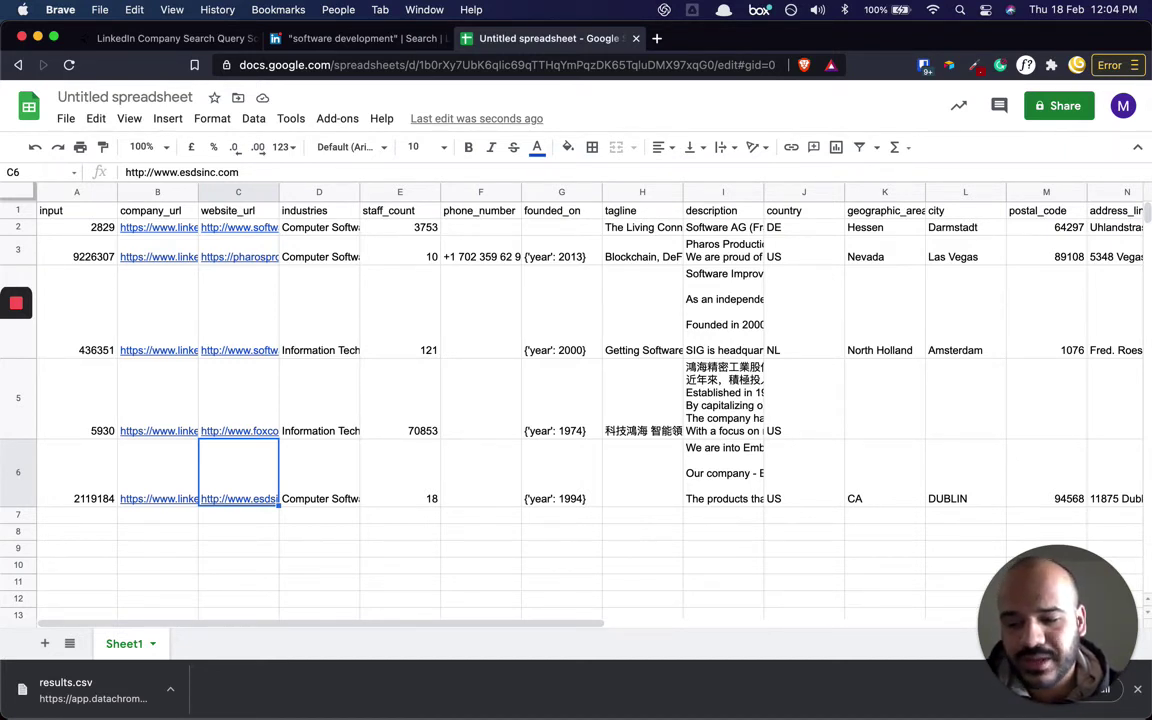
key(Up)
key(Up)
key(Up)
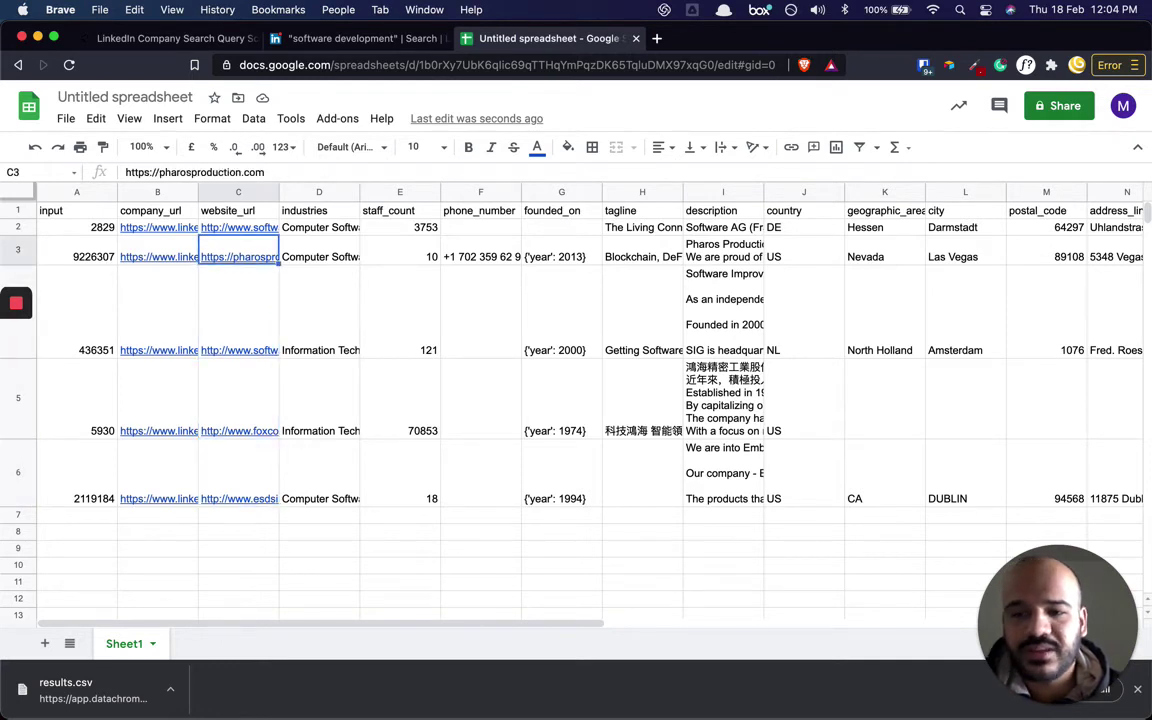
key(Up)
key(Down)
key(Down)
key(Down)
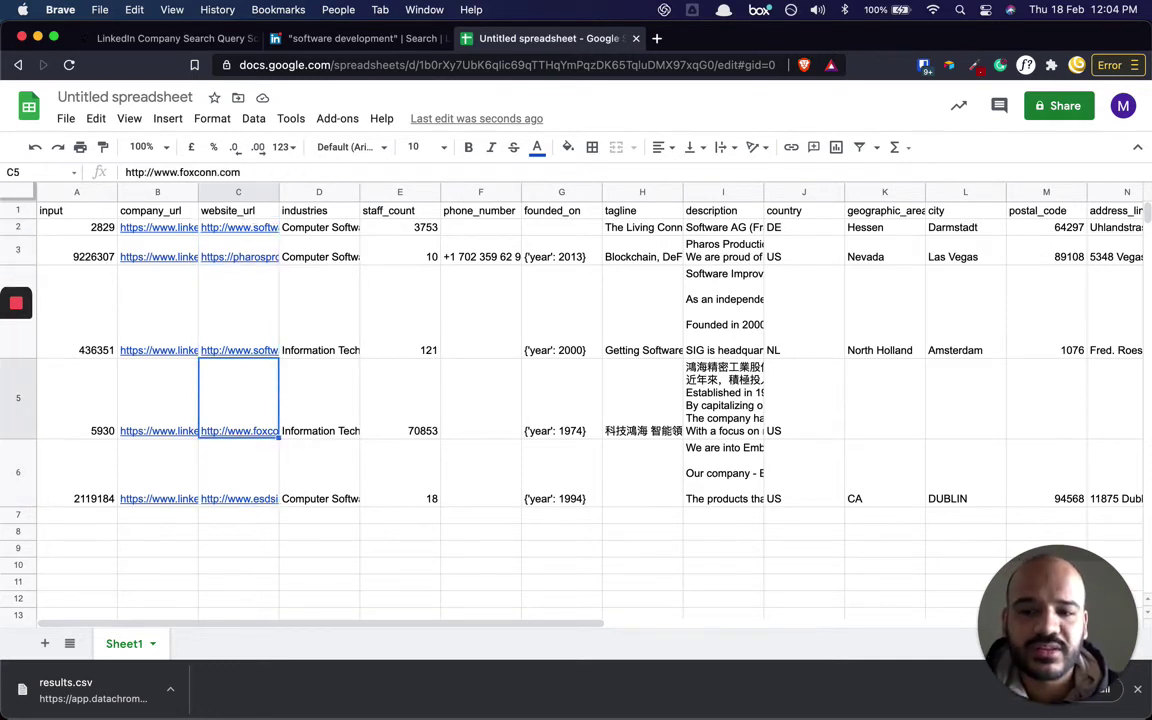
key(Down)
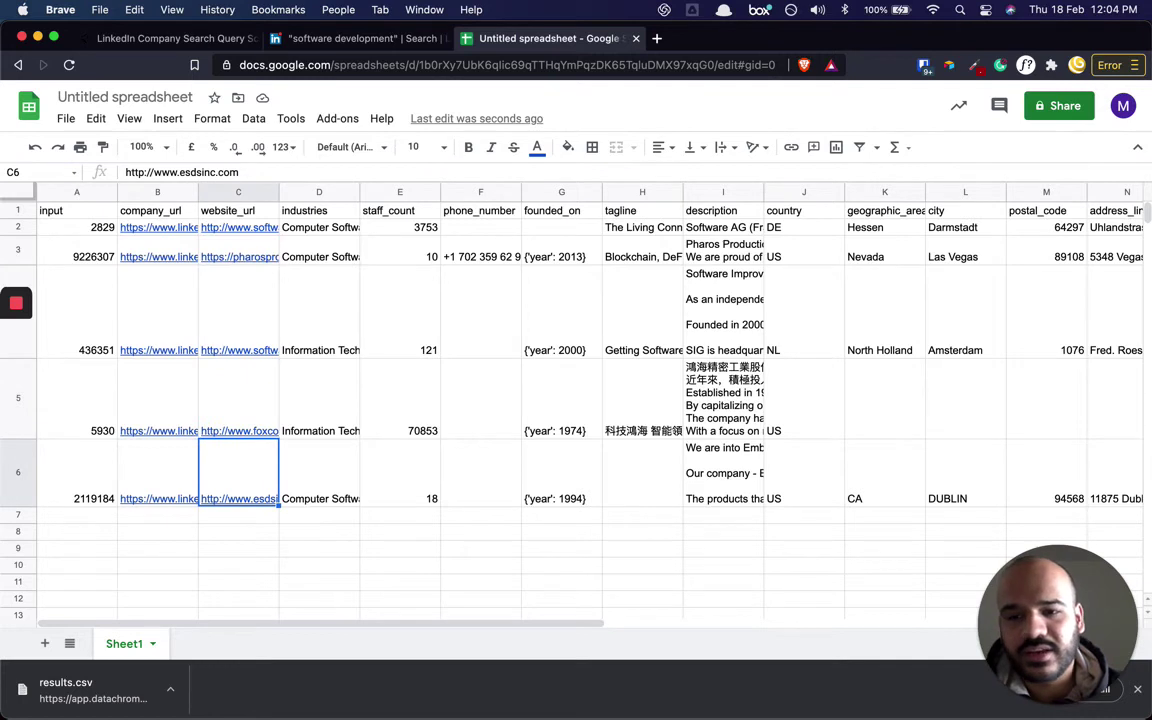
key(Up)
key(Up)
key(Up)
key(Up)
Examine the industries values in the first three company rows.
key(Left)
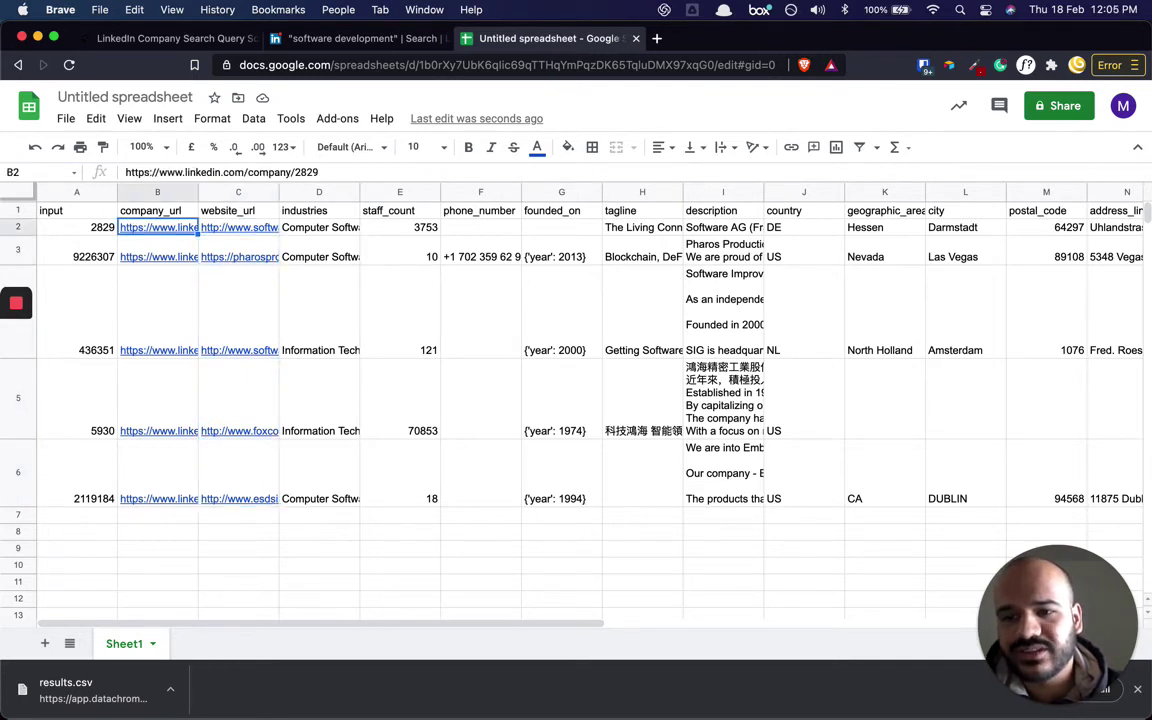
key(Right)
key(Right)
key(Right)
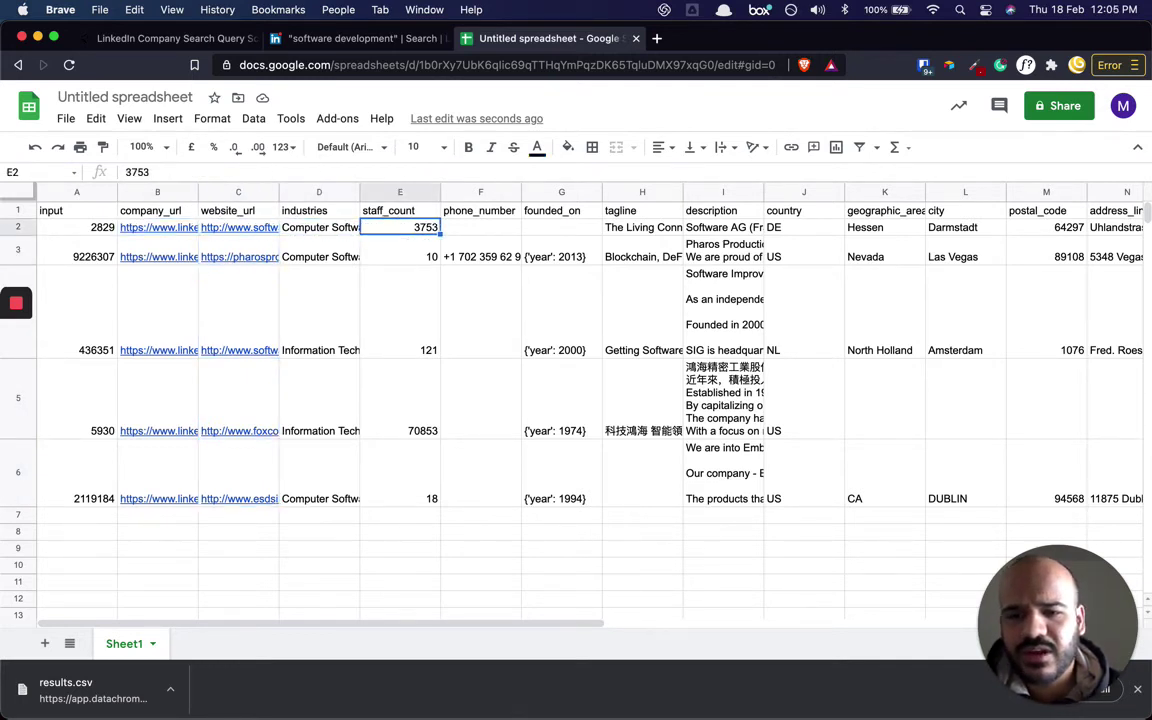
key(Left)
key(Down)
key(Down)
Compare the staff_count values from the first company row down to the Foxconn row.
key(Right)
key(Up)
key(Up)
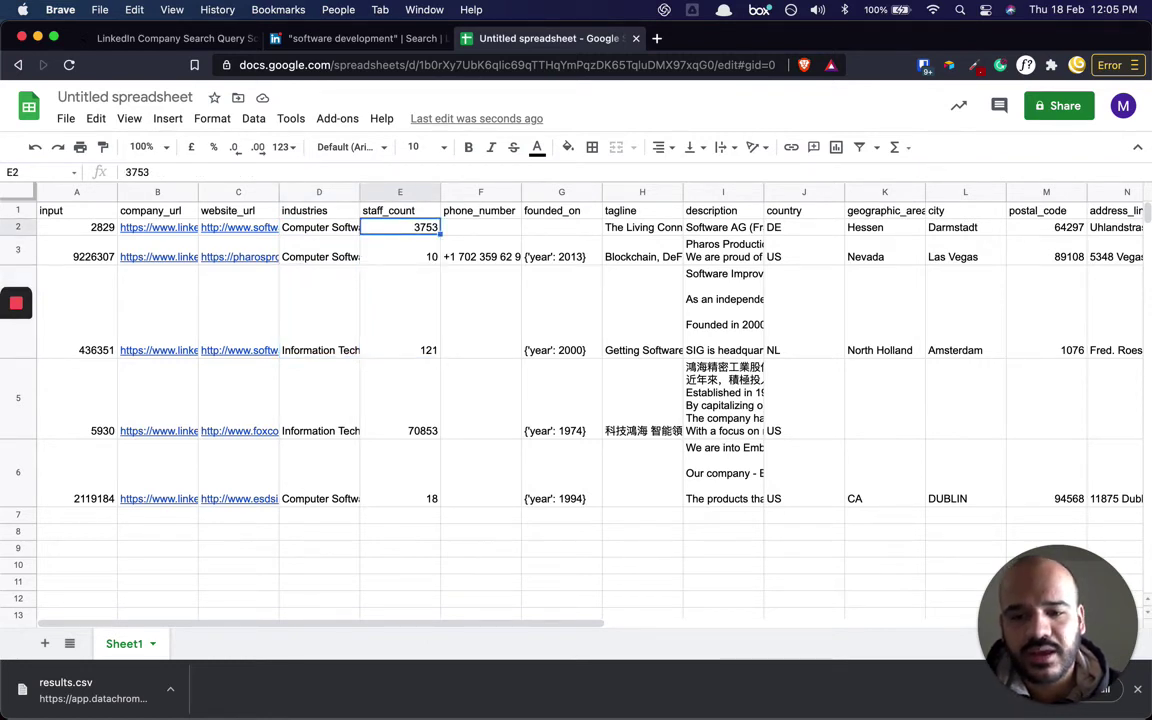
key(Down)
key(Down)
key(Down)
key(Up)
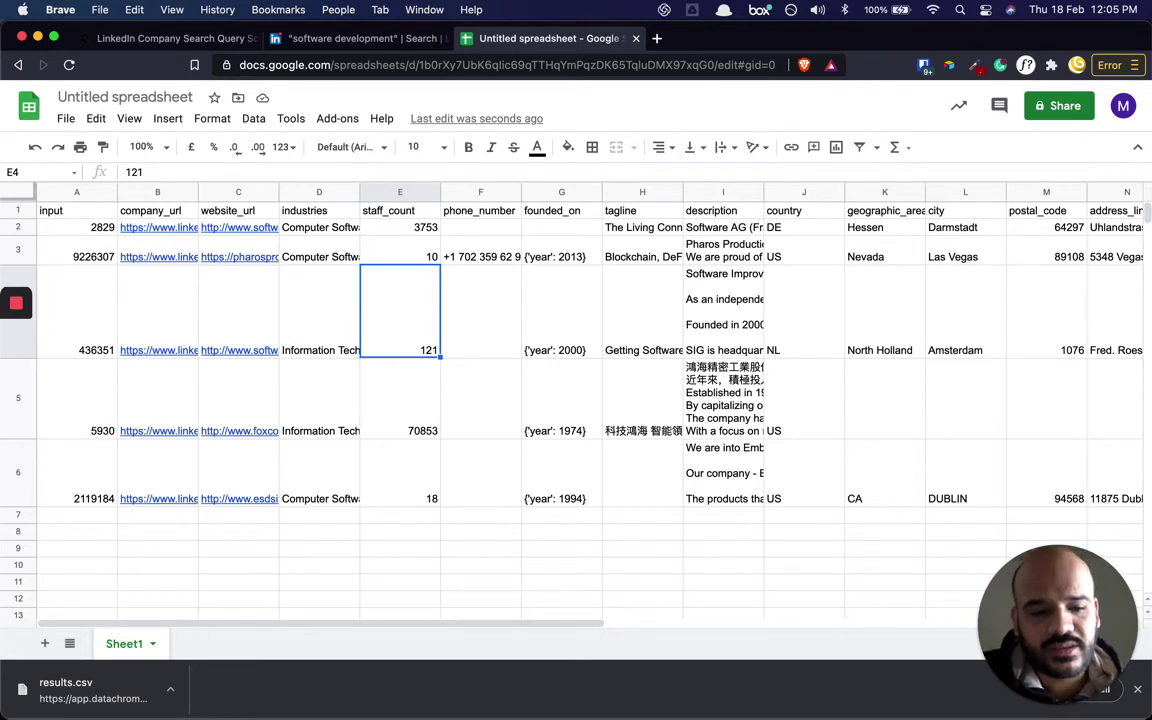
key(Down)
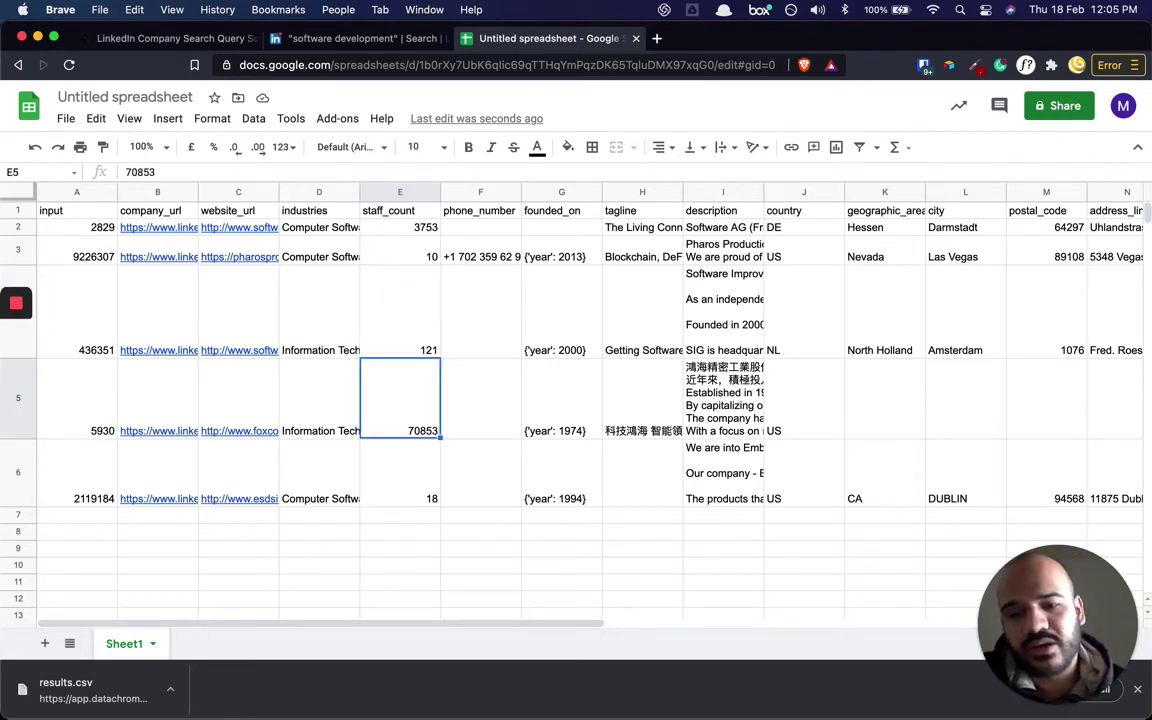
Inspect the phone_number value of the second company row in full.
key(Up)
key(Right)
key(Up)
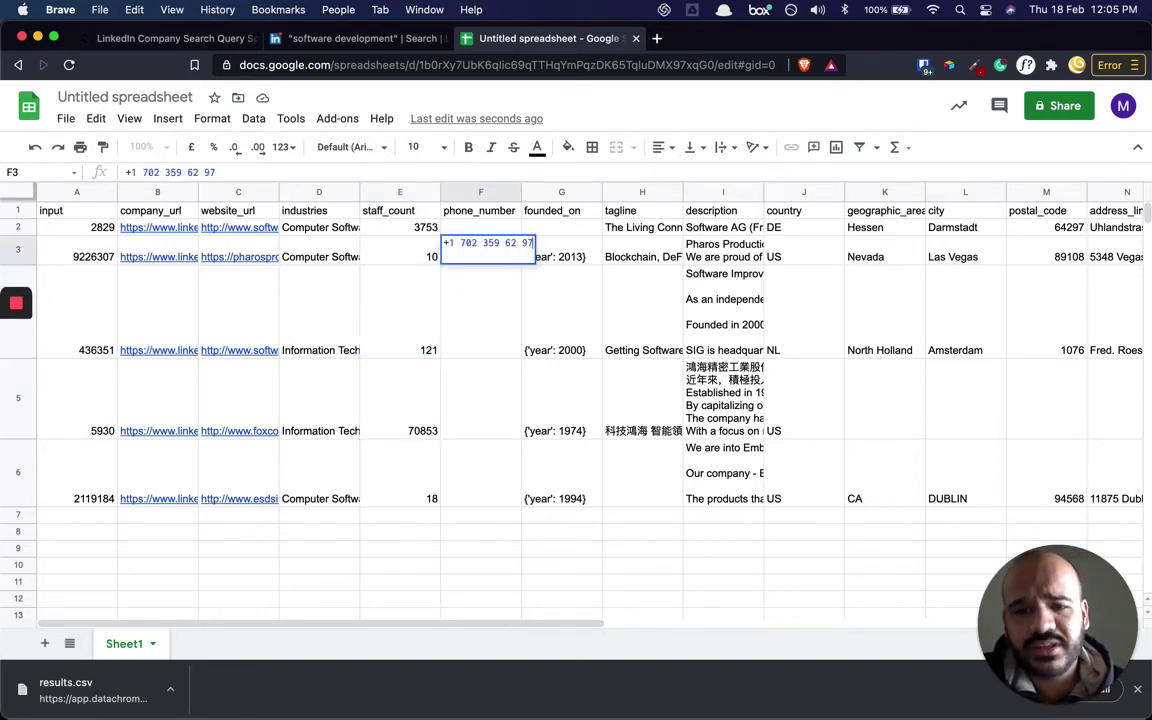
key(Down)
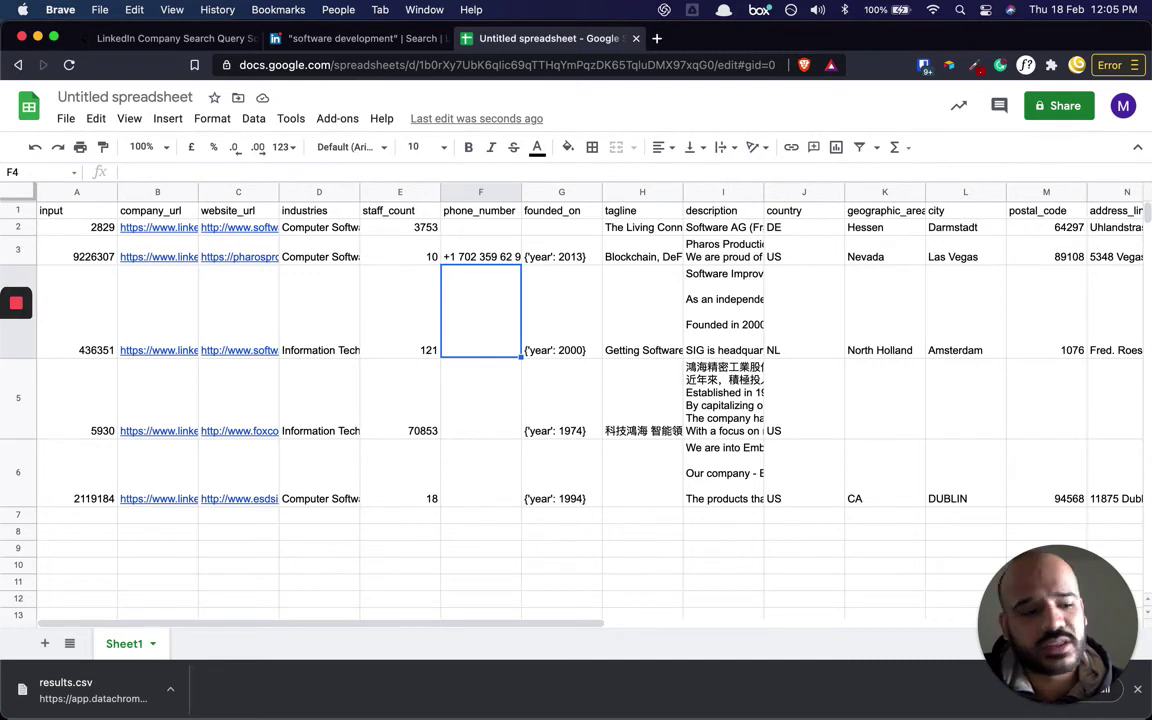
key(Up)
Examine the founded_on value and read the tagline of the second company row.
key(Right)
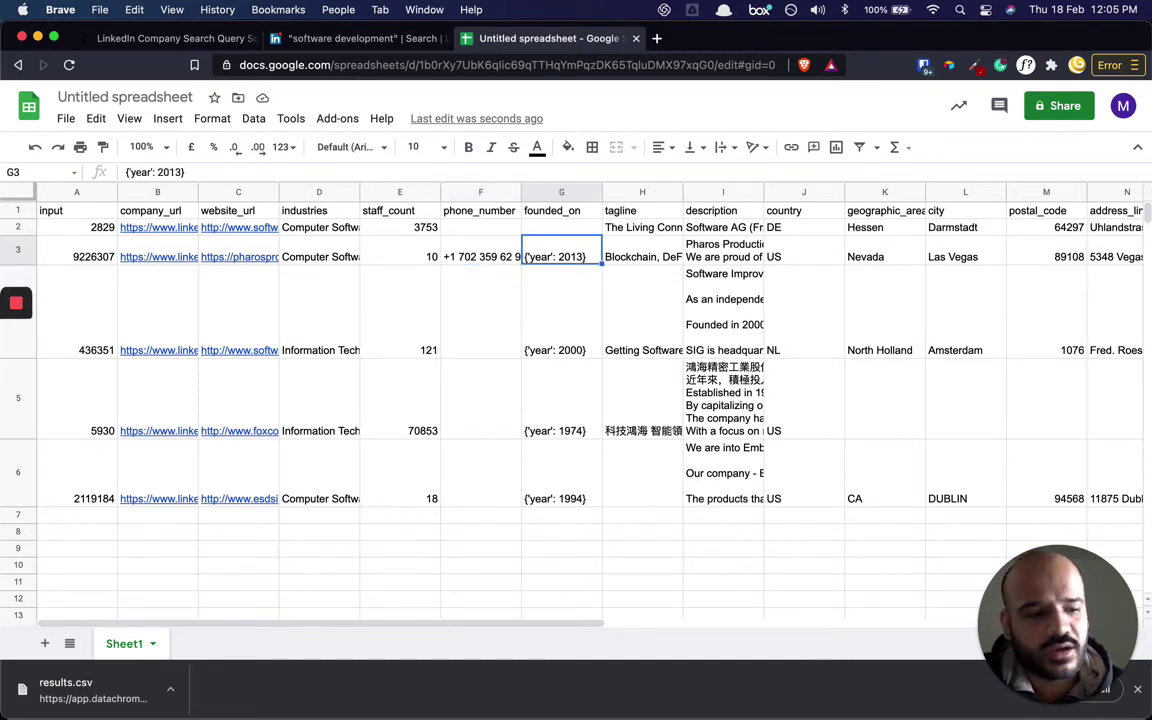
key(Right)
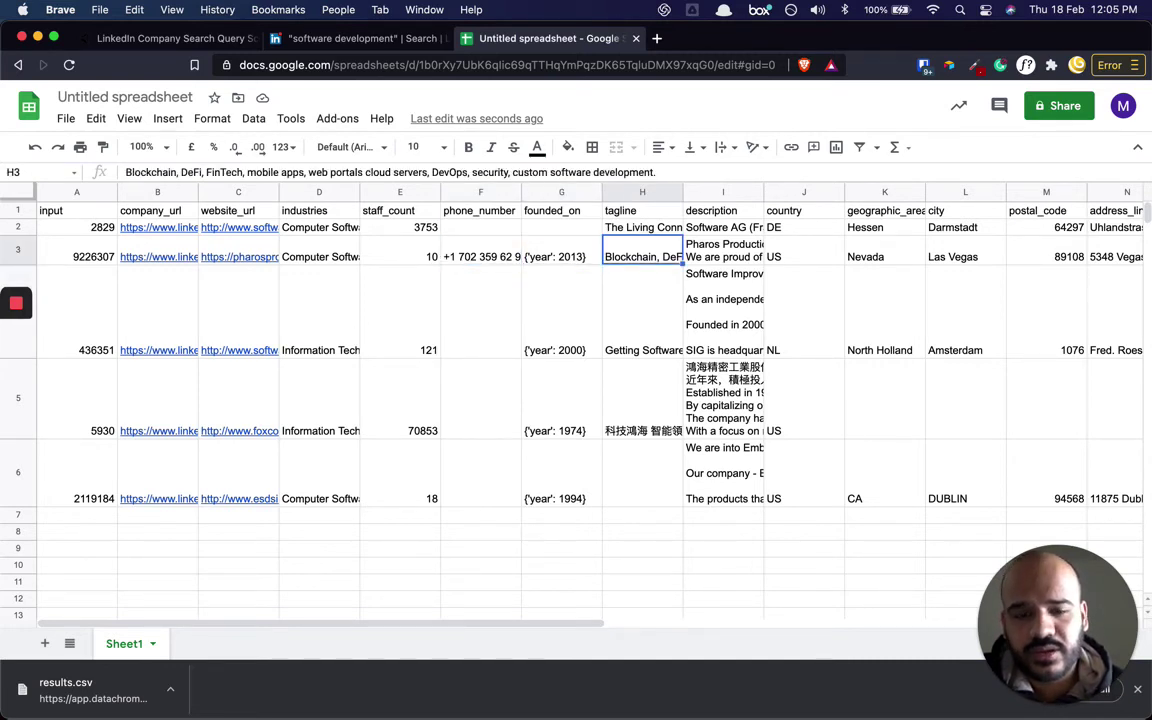
key(Return)
key(Return)
key(Up)
Read the full description text of the second company row.
key(Right)
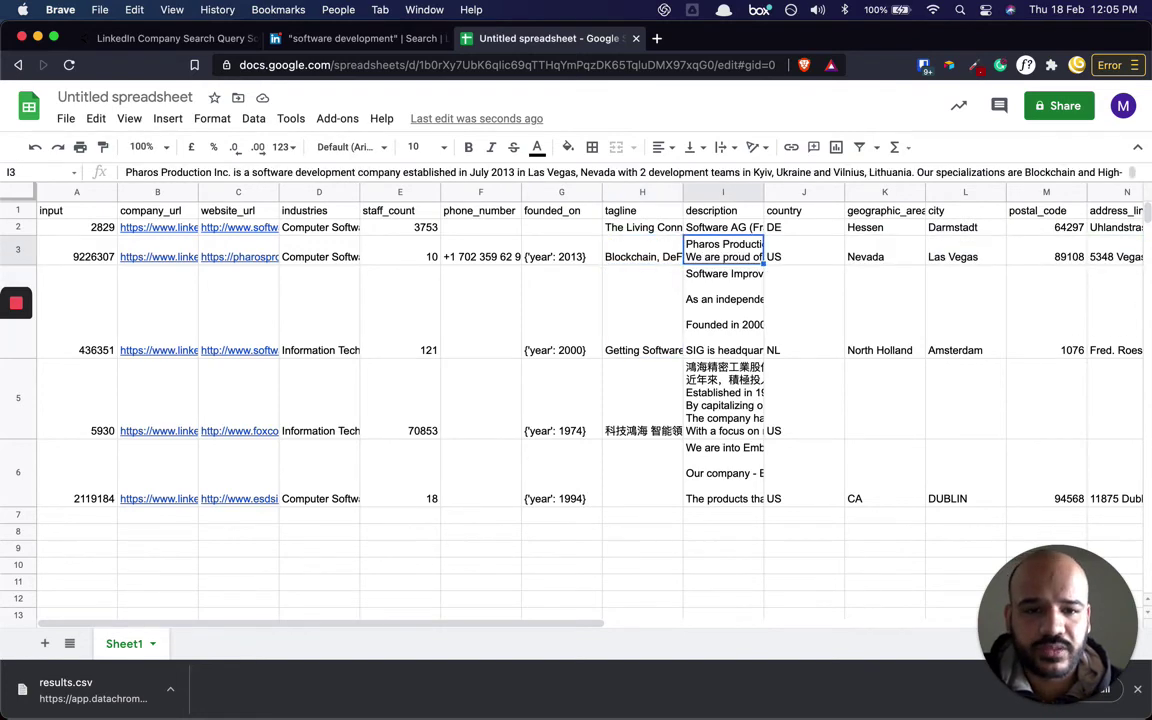
key(Return)
key(Return)
key(Up)
Review the second company row's location fields, from country and geographic area through address_line_2.
key(Right)
key(Right)
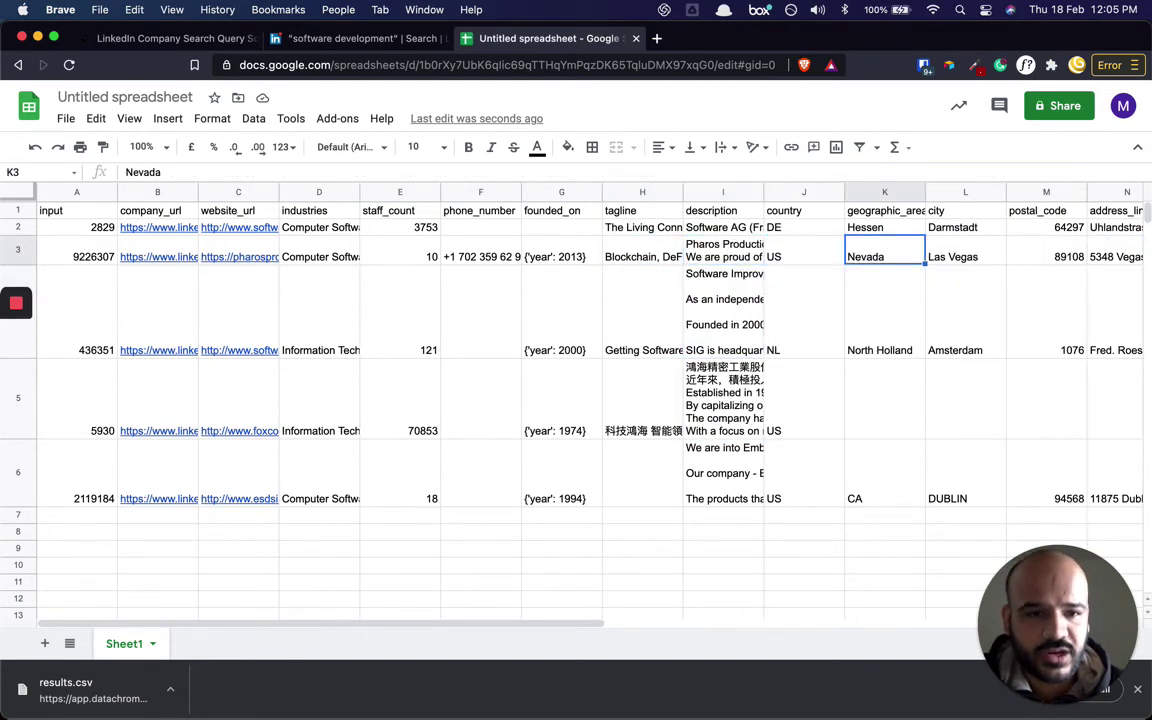
key(Right)
key(Right)
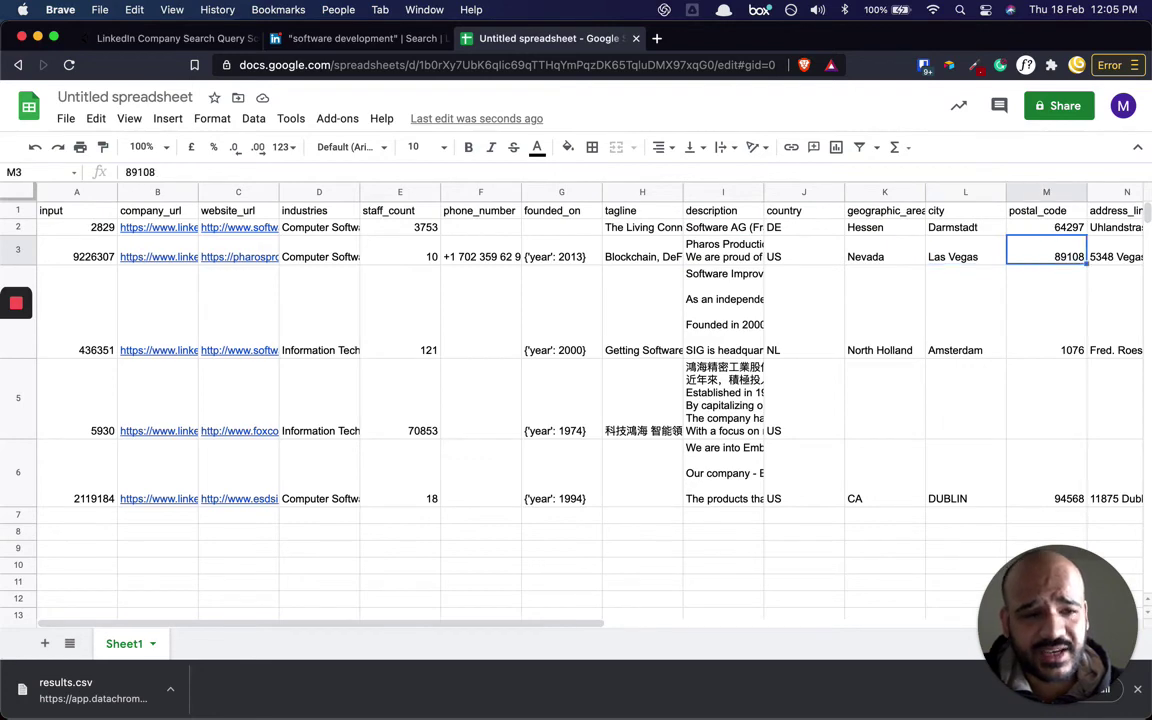
key(Right)
key(Right)
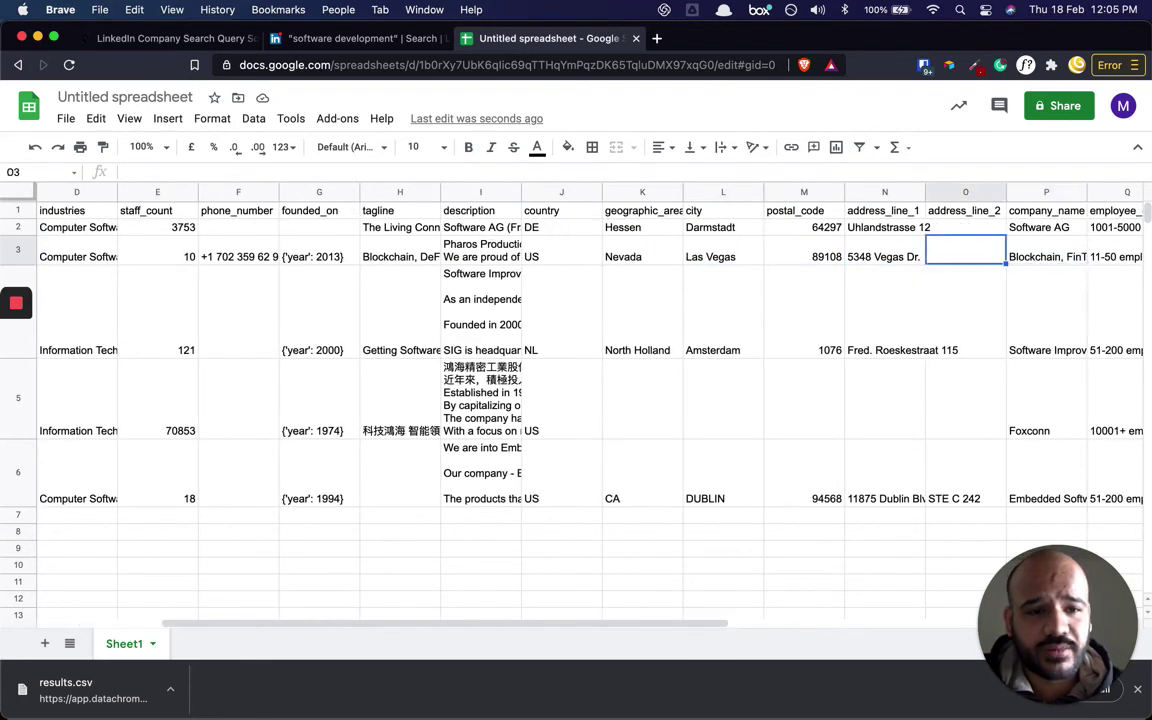
Inspect the company name and the employee count range of the second company row.
key(Right)
key(Right)
key(Left)
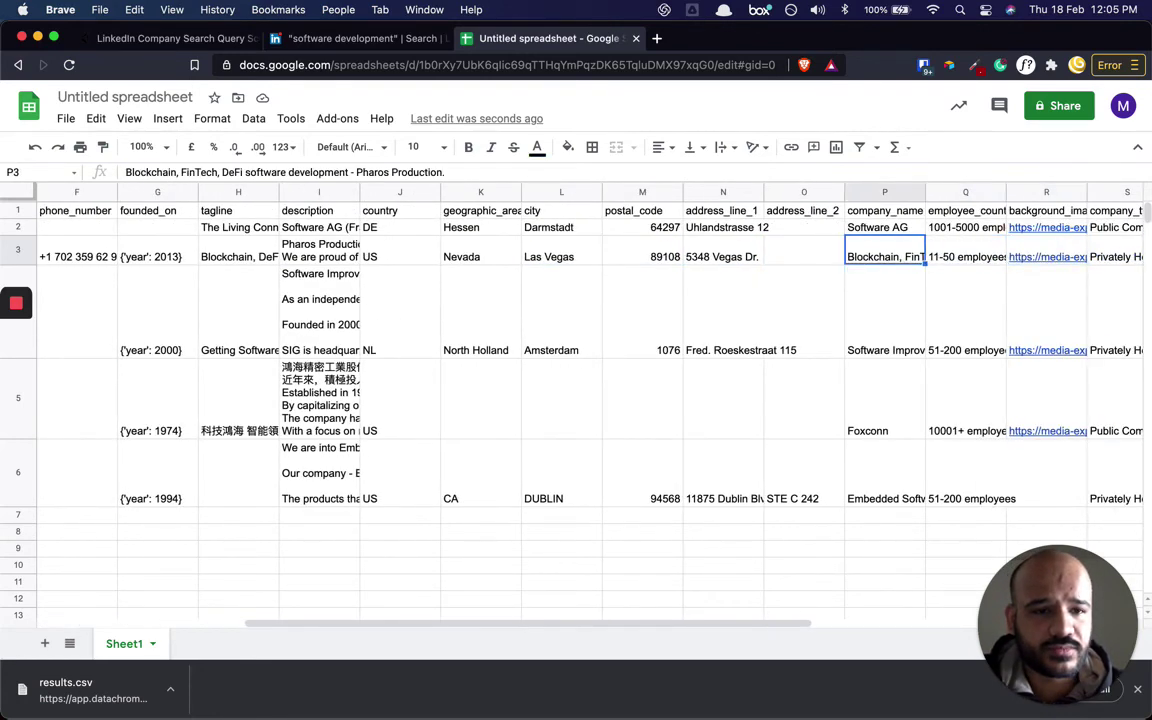
key(Return)
key(Return)
key(Up)
key(Right)
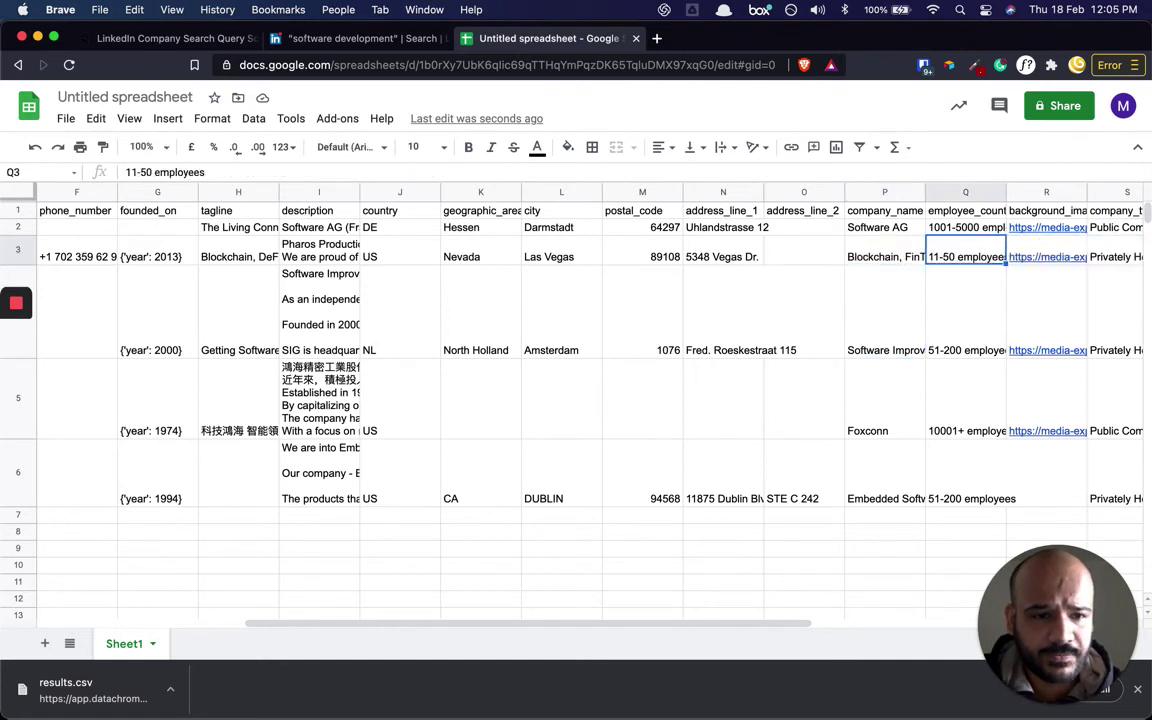
key(Return)
key(Return)
key(Up)
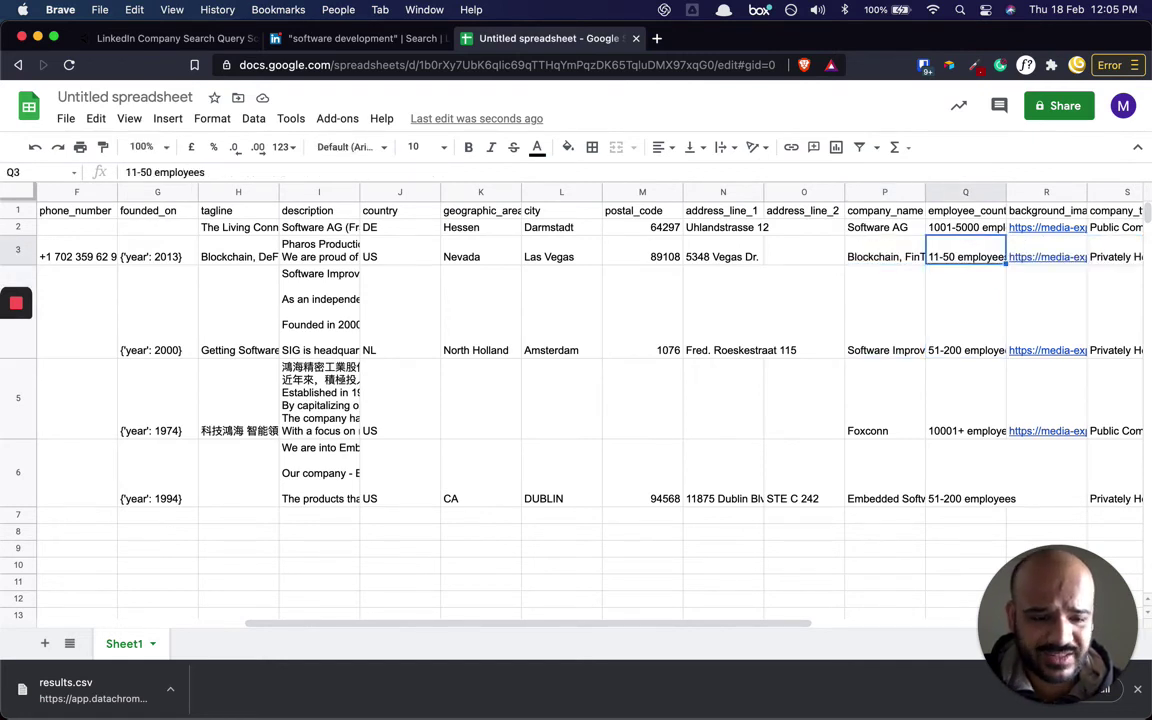
Examine the background image link in row 4 and the company_type values in rows 3 and 4.
key(Down)
key(Right)
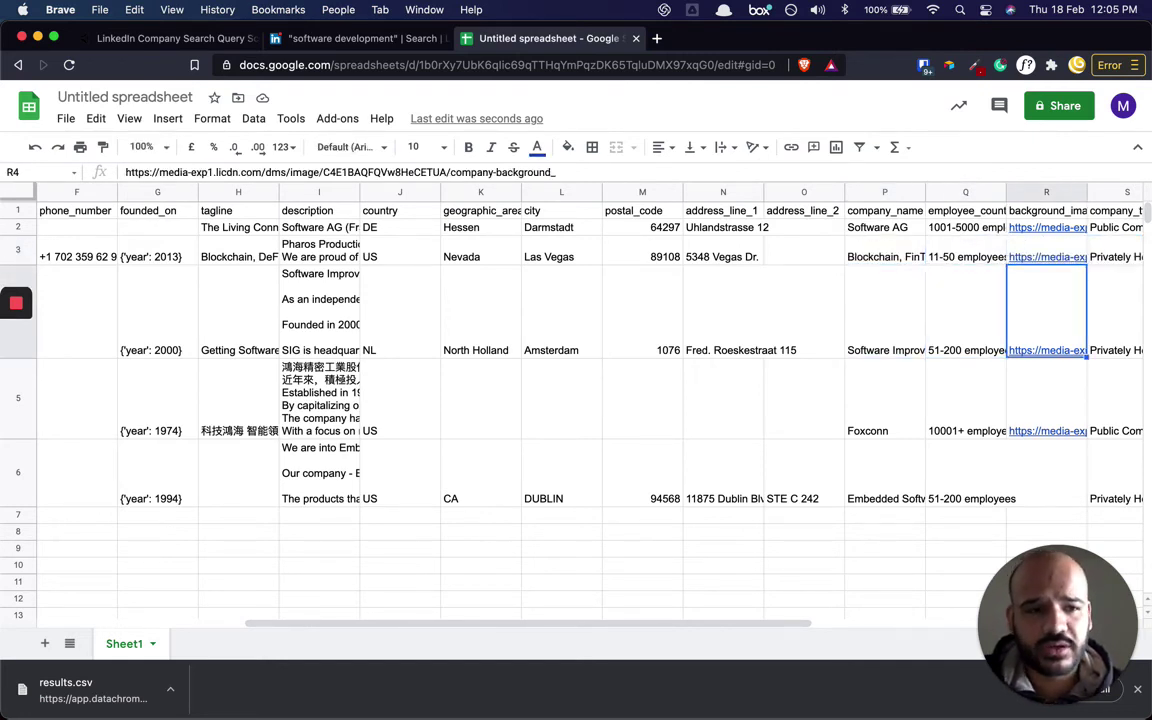
key(Right)
key(Right)
key(Left)
key(Up)
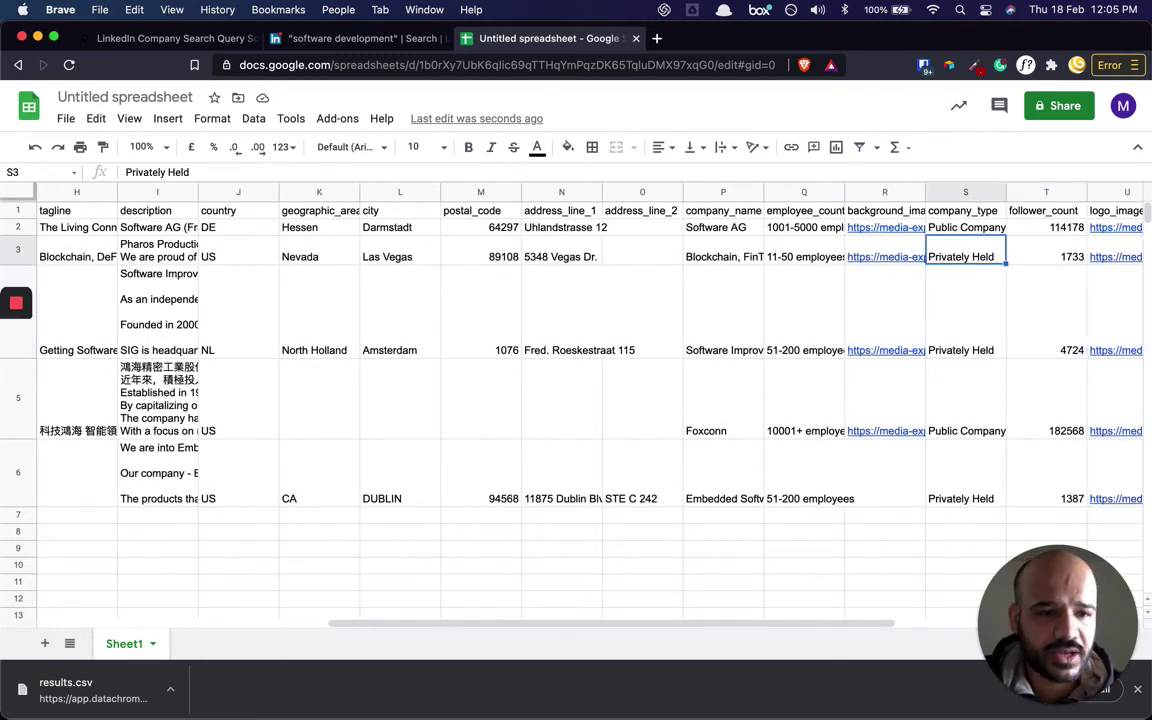
key(Down)
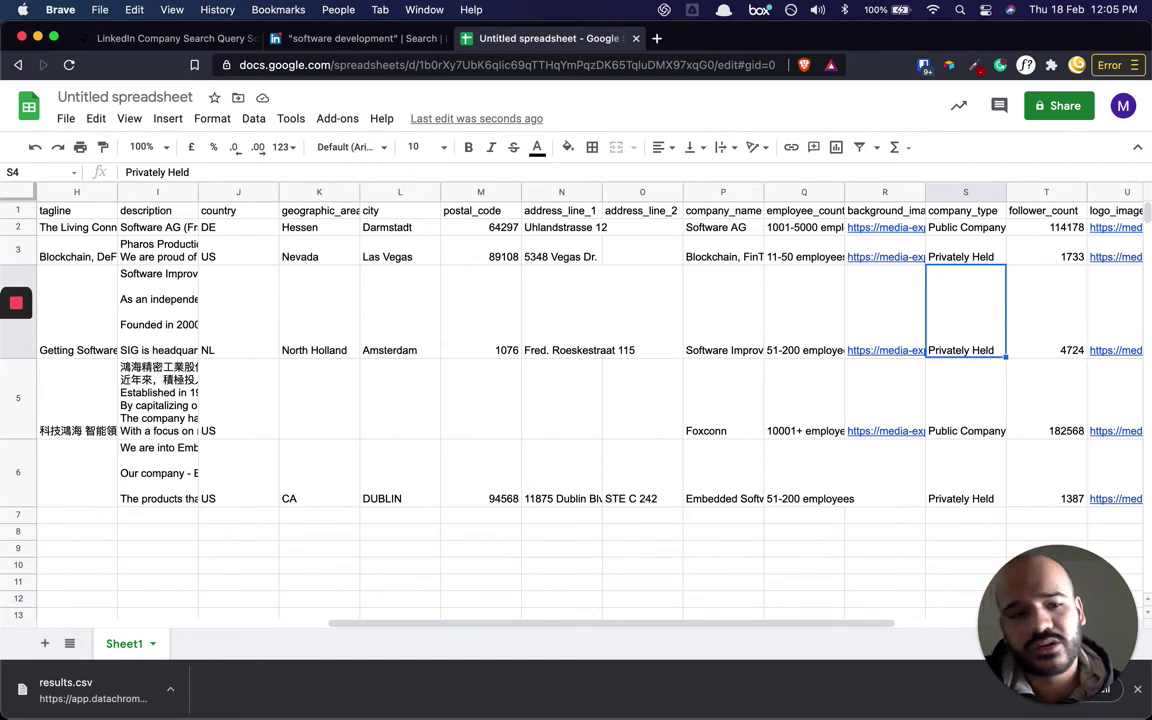
Compare the follower_count values of the first three company rows.
key(Right)
key(Right)
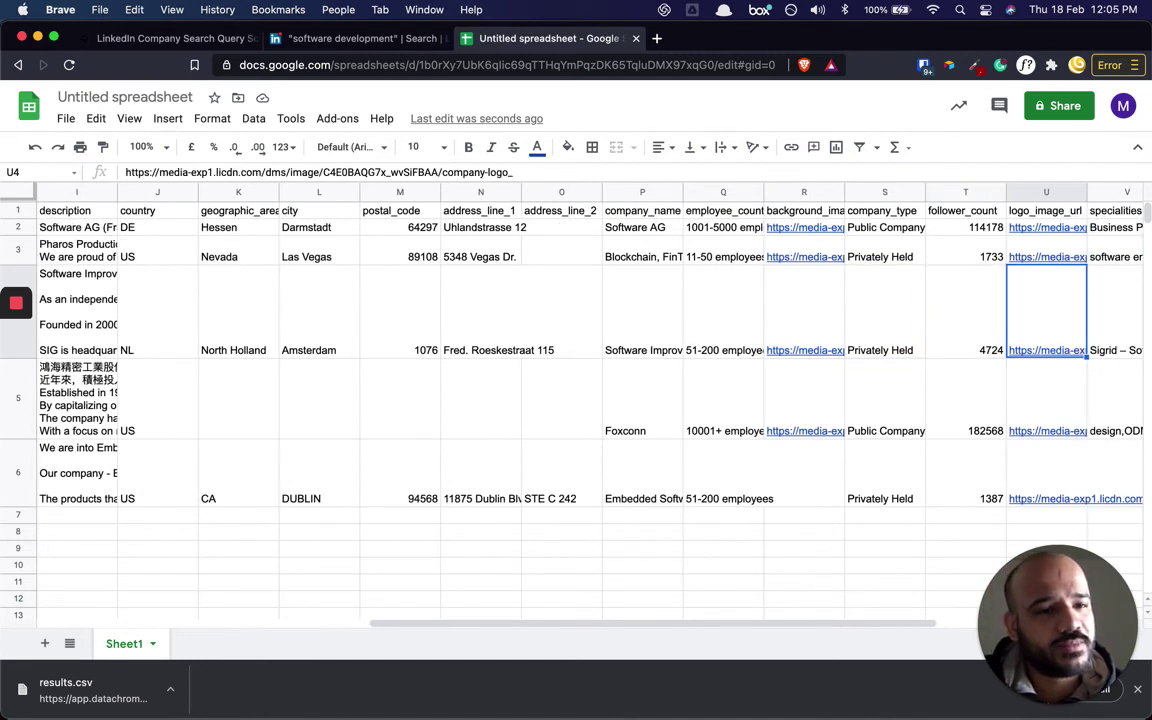
key(Left)
key(Up)
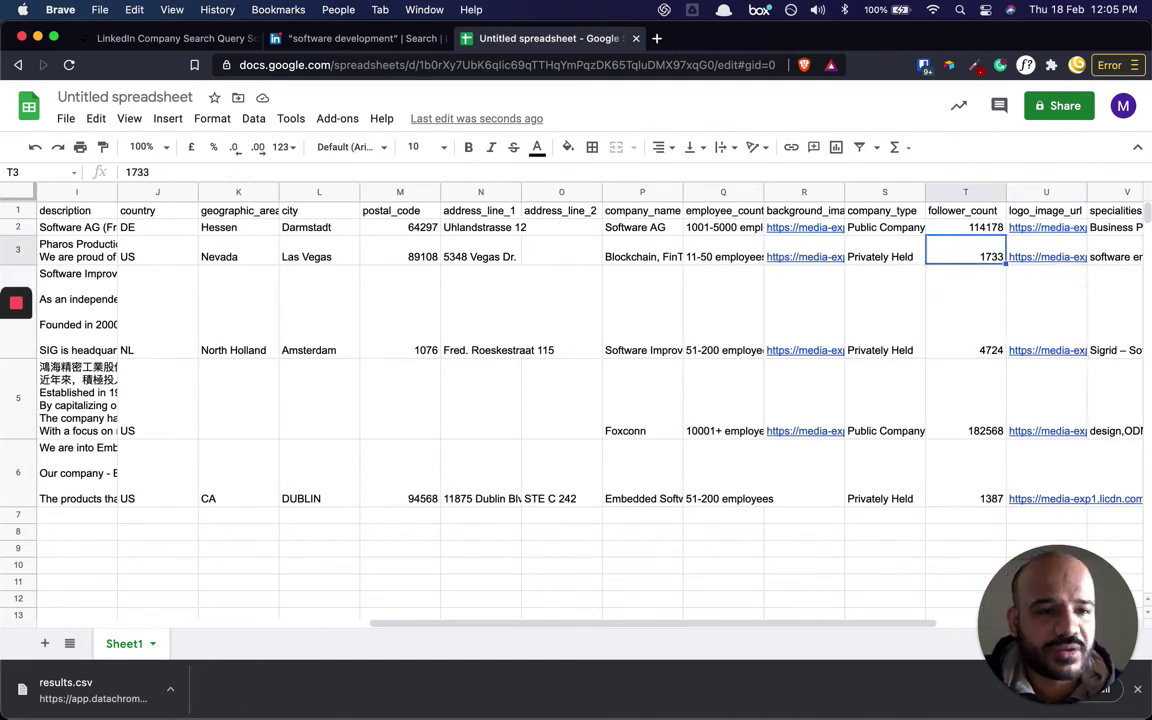
key(Up)
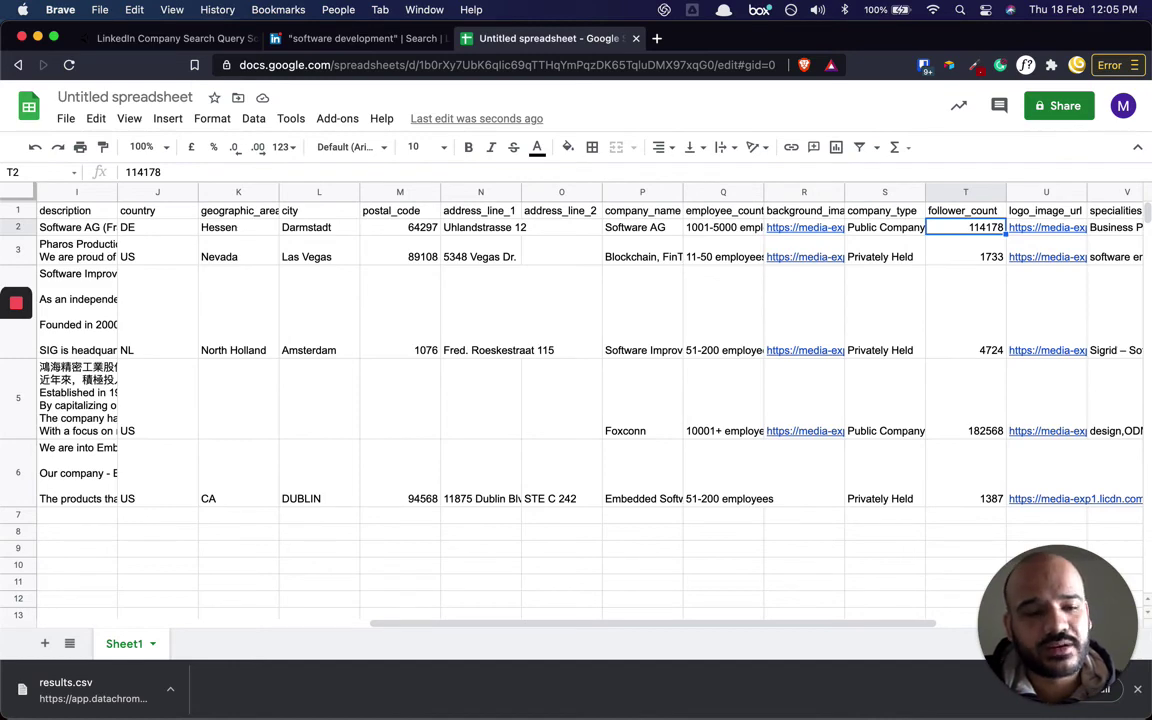
Review the logo image links and specialities of the first two company rows.
key(Right)
key(Right)
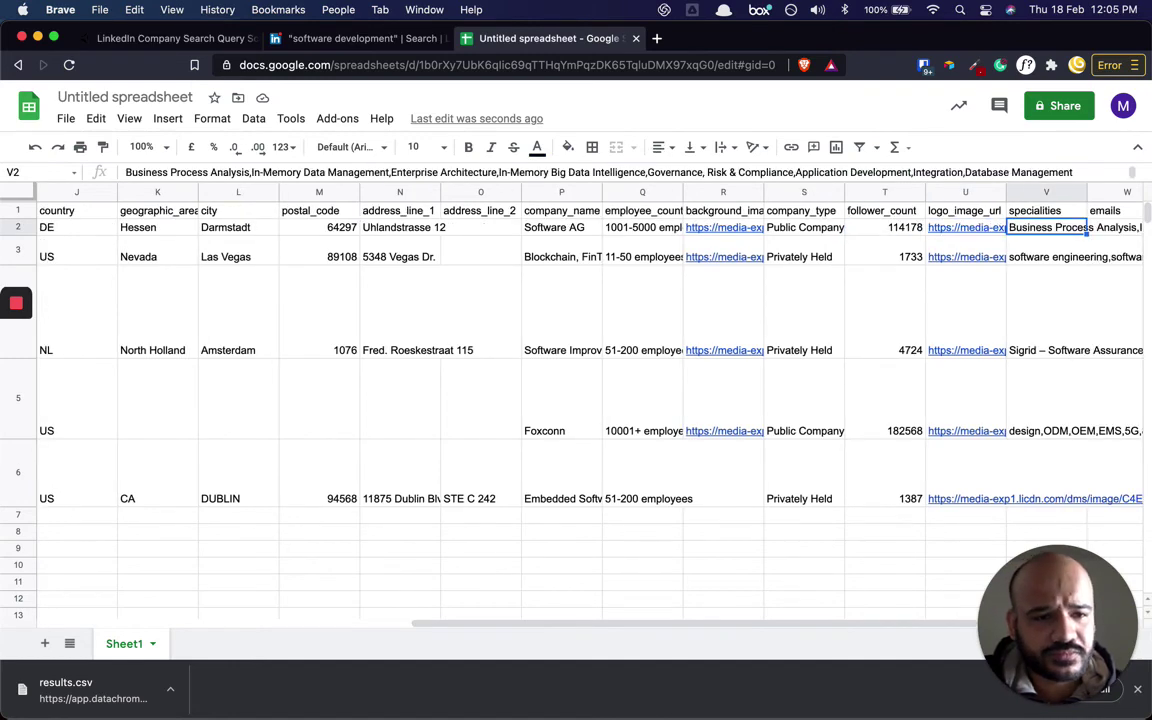
key(Down)
key(Left)
key(Right)
Check the emails column for values across all company rows.
key(Right)
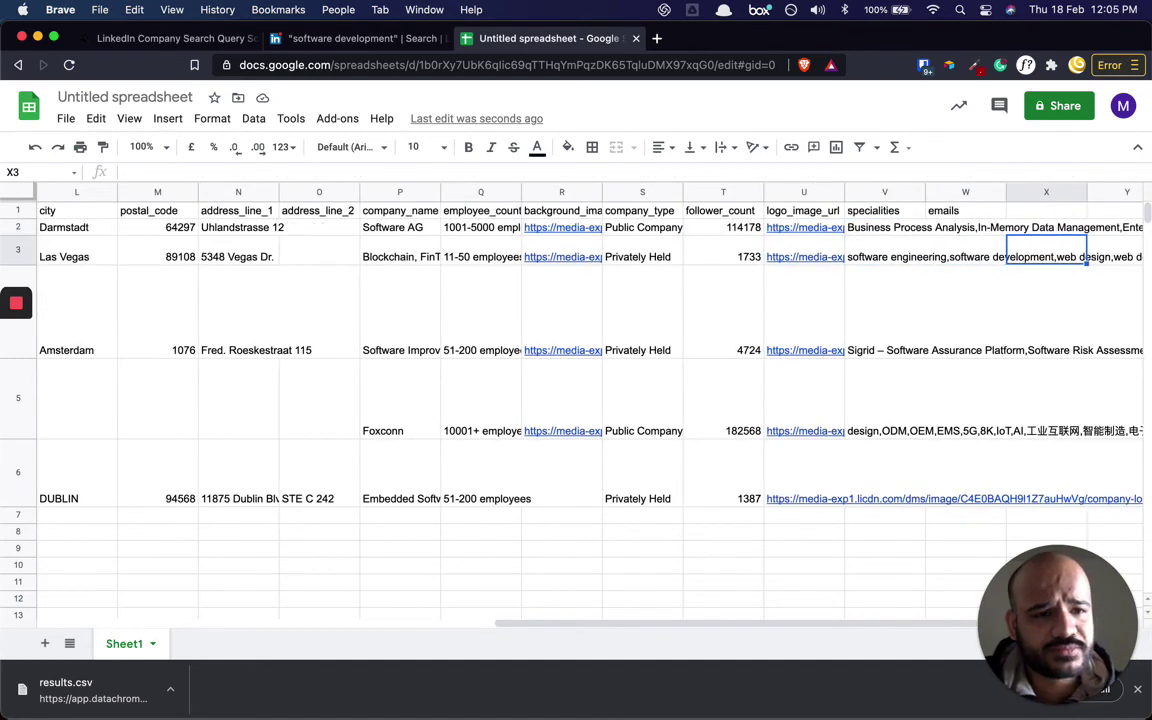
key(Left)
key(Down)
key(Down)
key(Down)
key(Right)
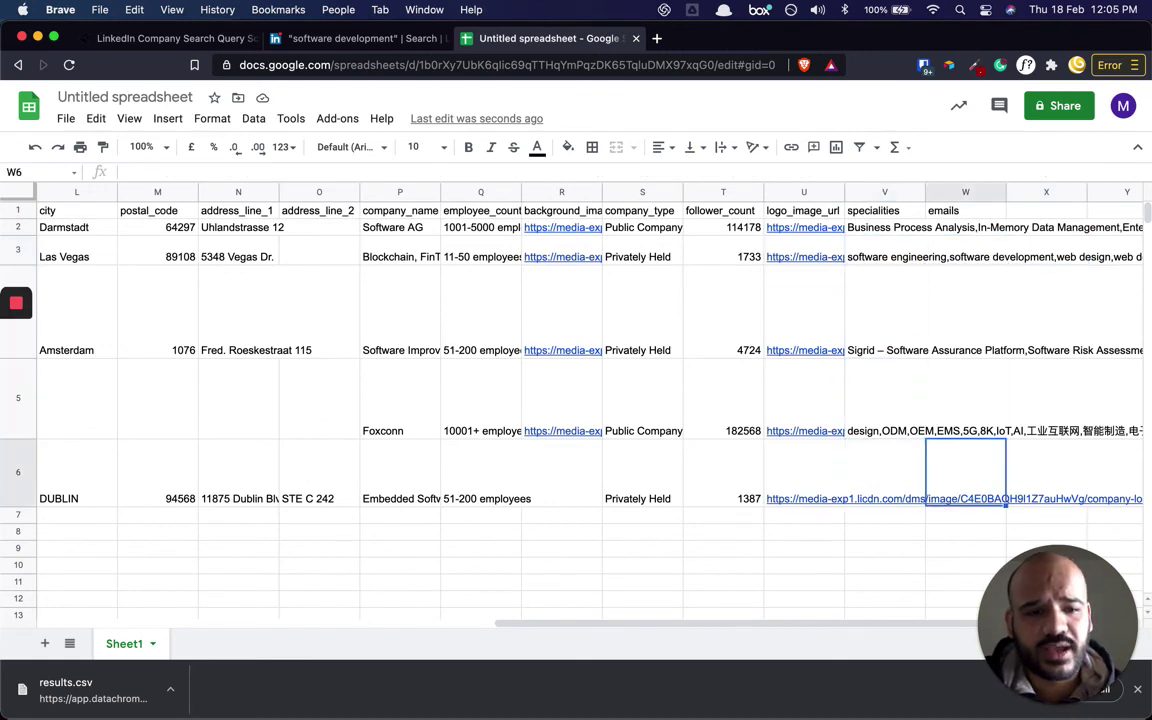
key(Up)
key(Up)
key(Up)
key(Up)
key(Up)
key(Down)
key(Down)
key(Down)
key(Down)
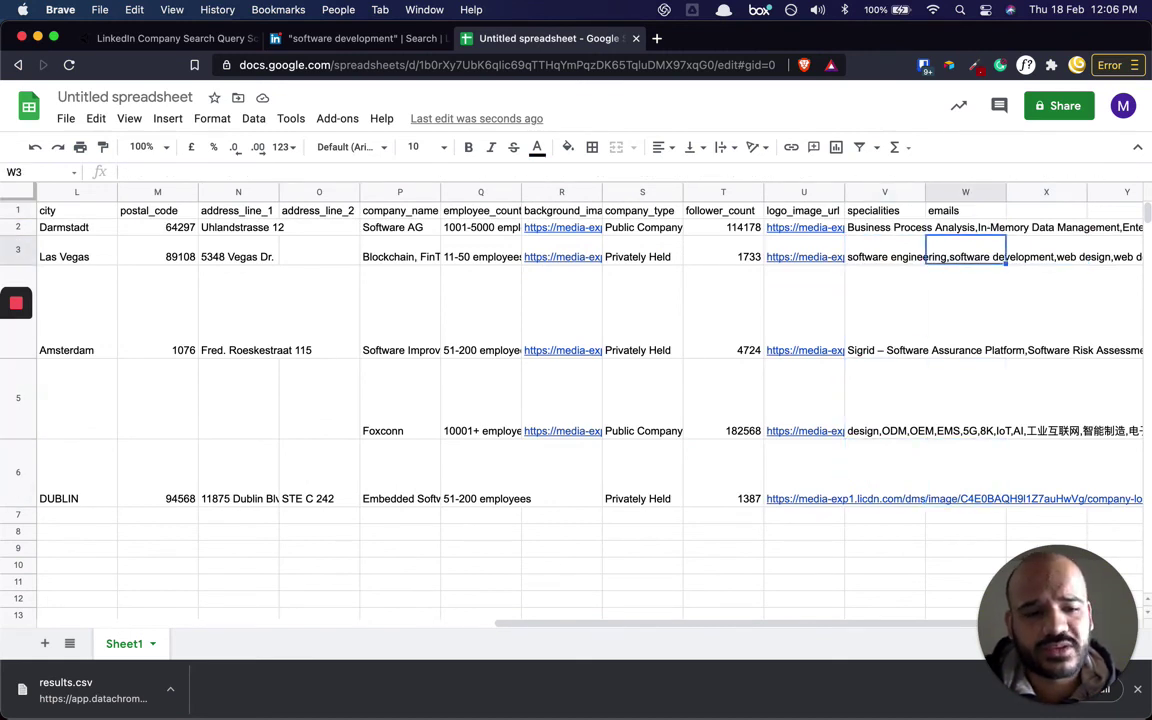
Go back to the description column and read the full descriptions in rows 6 and 5.
key(Down)
key(Left)
key(Left)
key(Left)
key(Left)
key(Left)
key(Left)
key(Left)
key(Left)
key(Left)
key(Left)
key(Left)
key(Left)
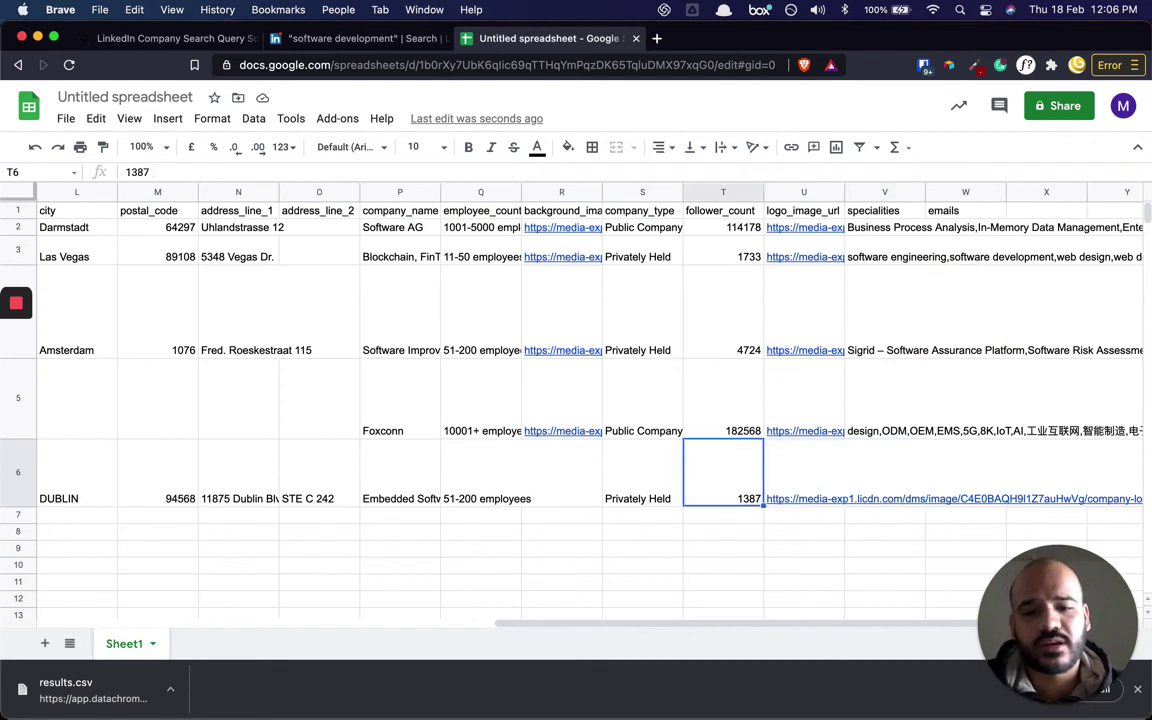
key(Left)
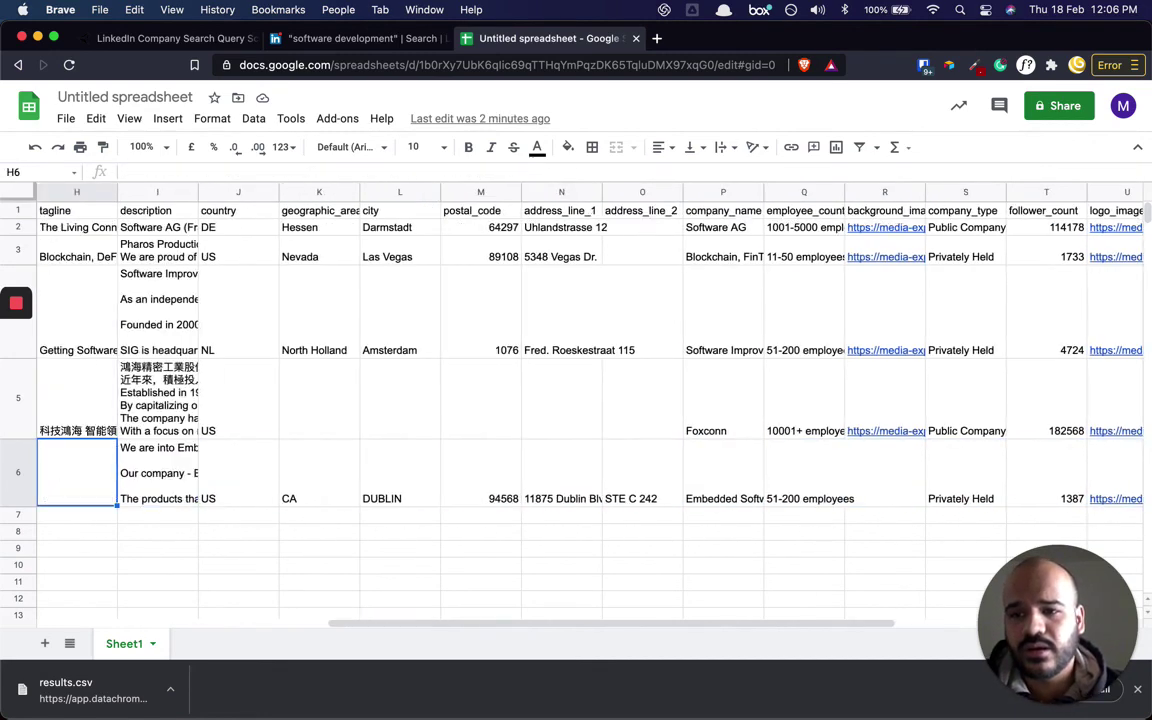
key(Return)
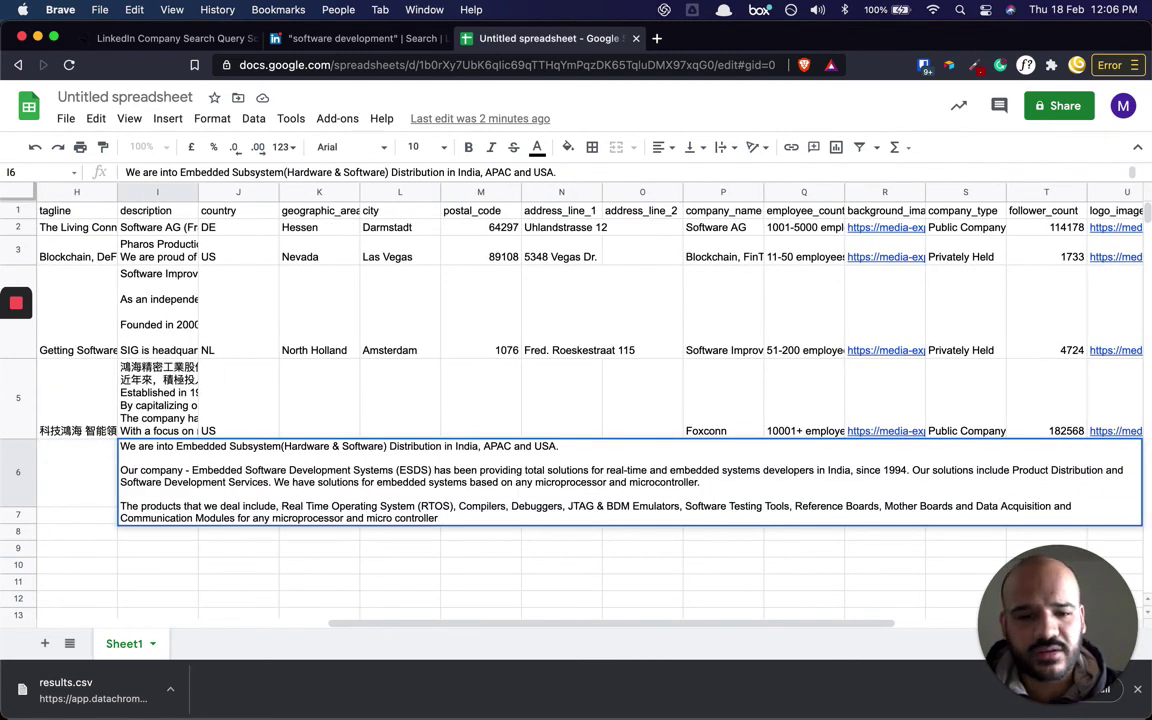
key(Return)
key(Up)
key(Up)
key(Return)
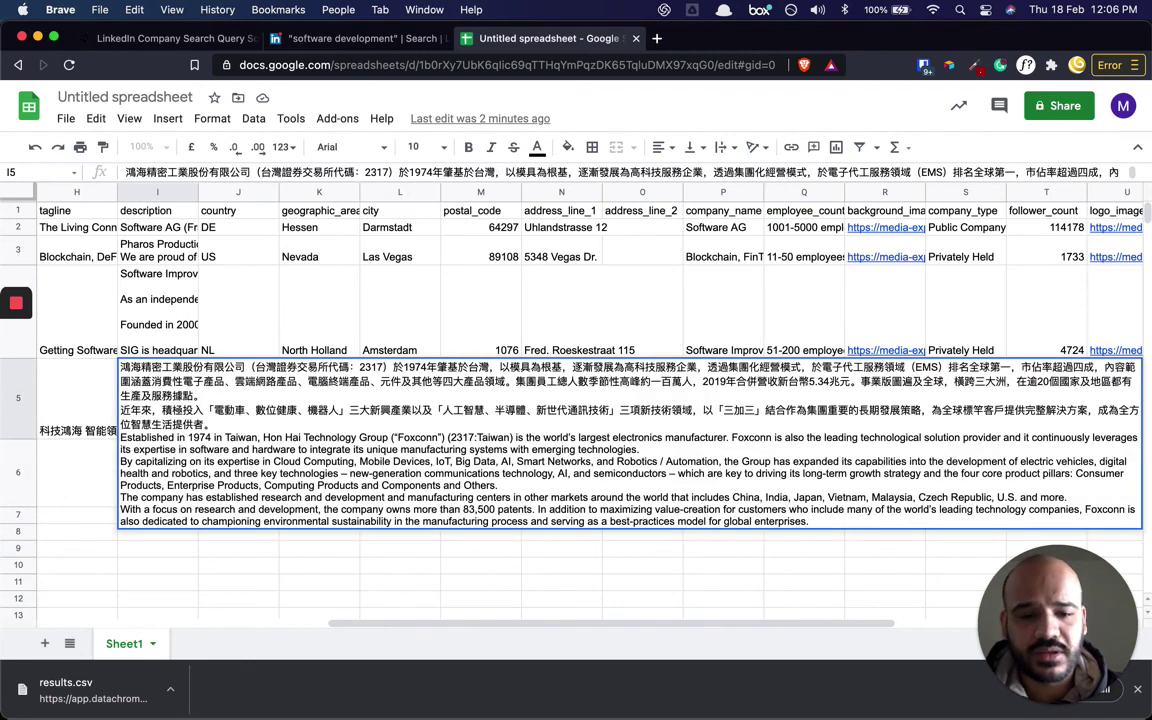
Close the row 5 description and return to the sheet's first columns to check row 4's phone_number and staff_count cells.
key(Return)
key(Up)
key(Right)
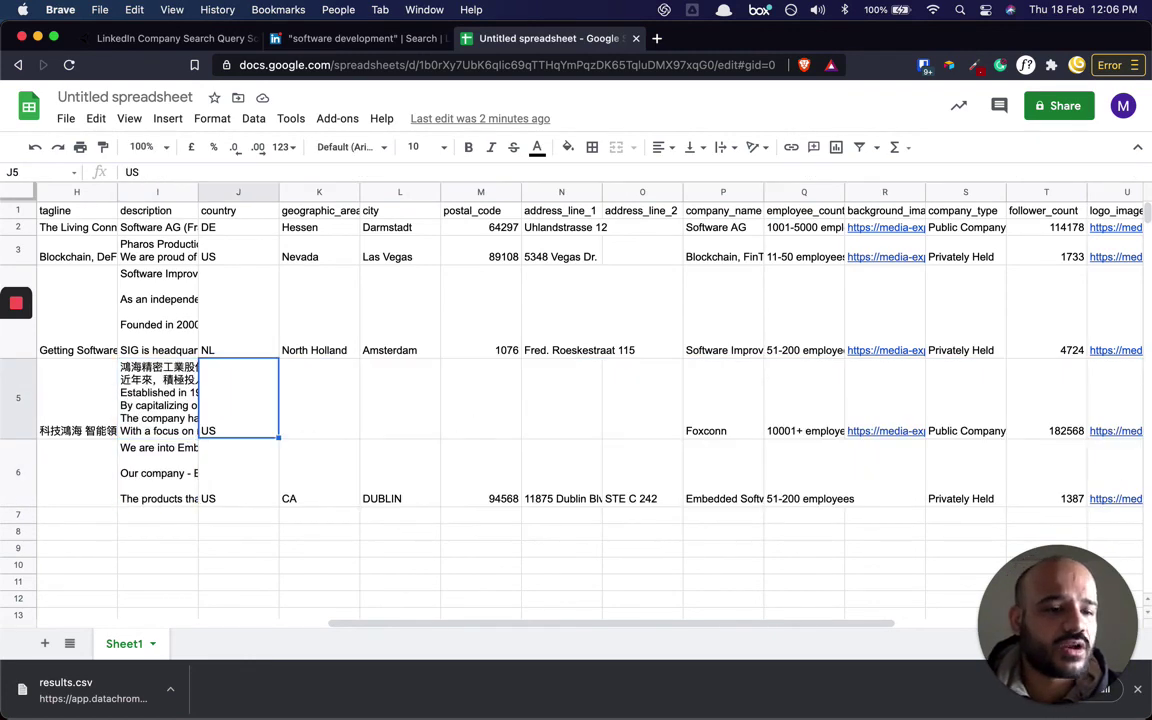
key(Left)
key(Left)
key(Left)
key(Left)
key(Left)
key(Left)
key(Left)
key(Left)
key(Left)
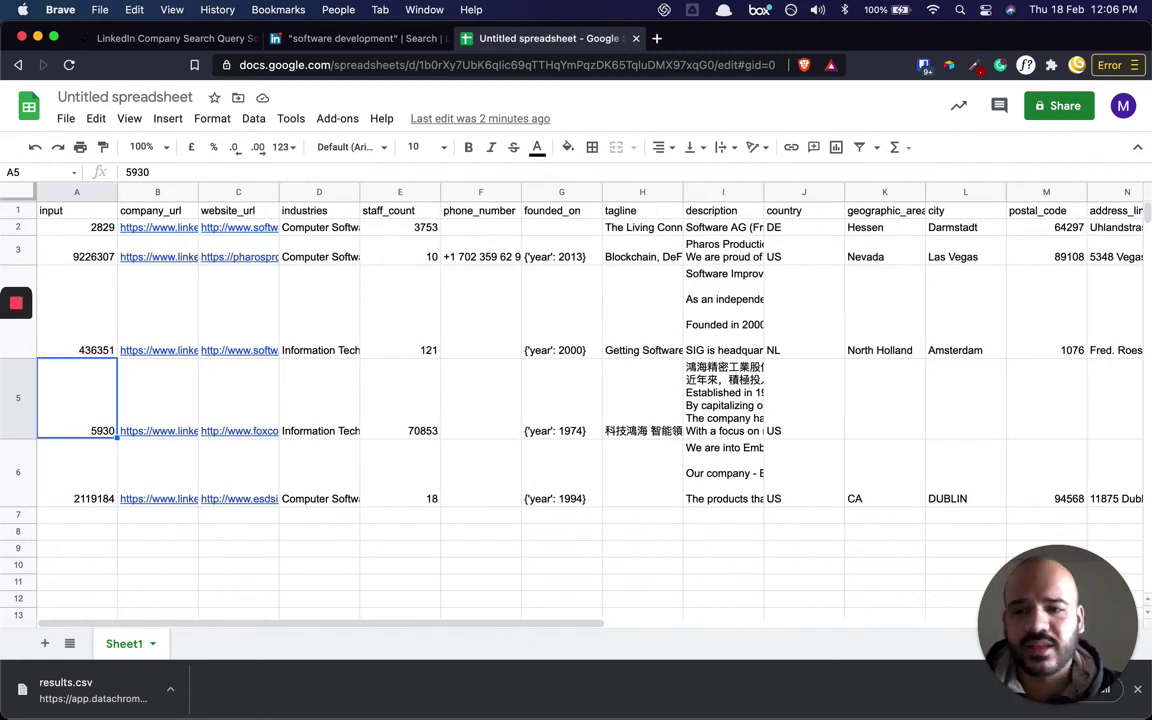
click(493, 320)
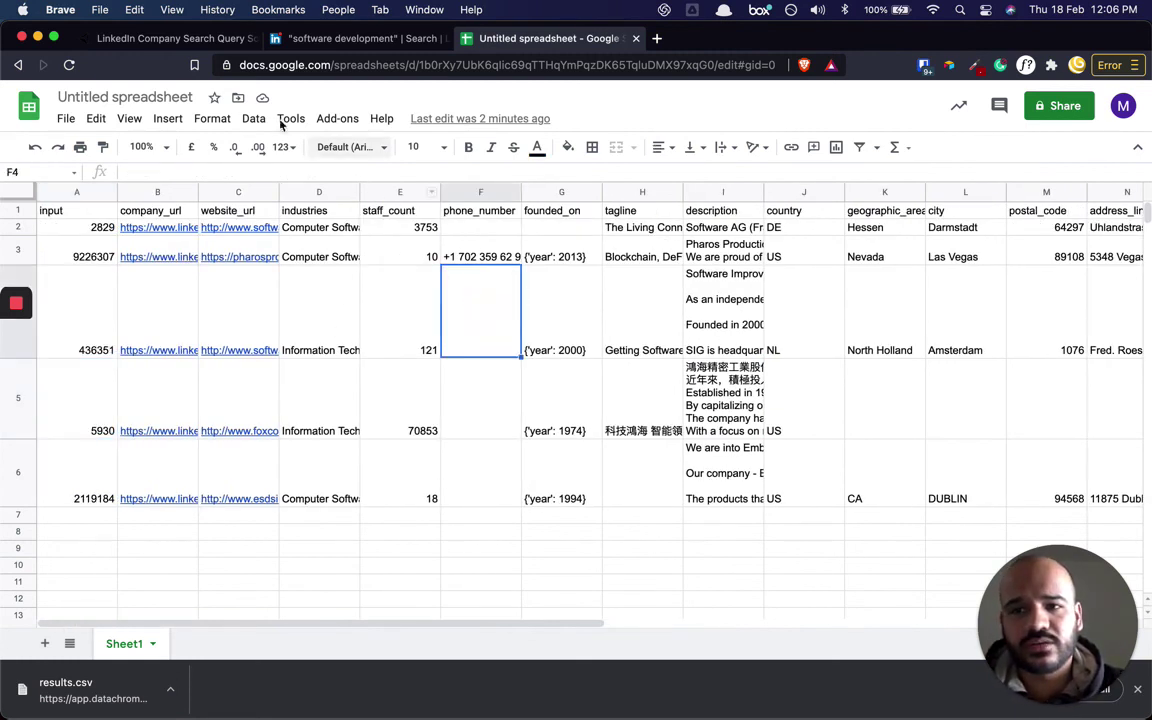
click(390, 300)
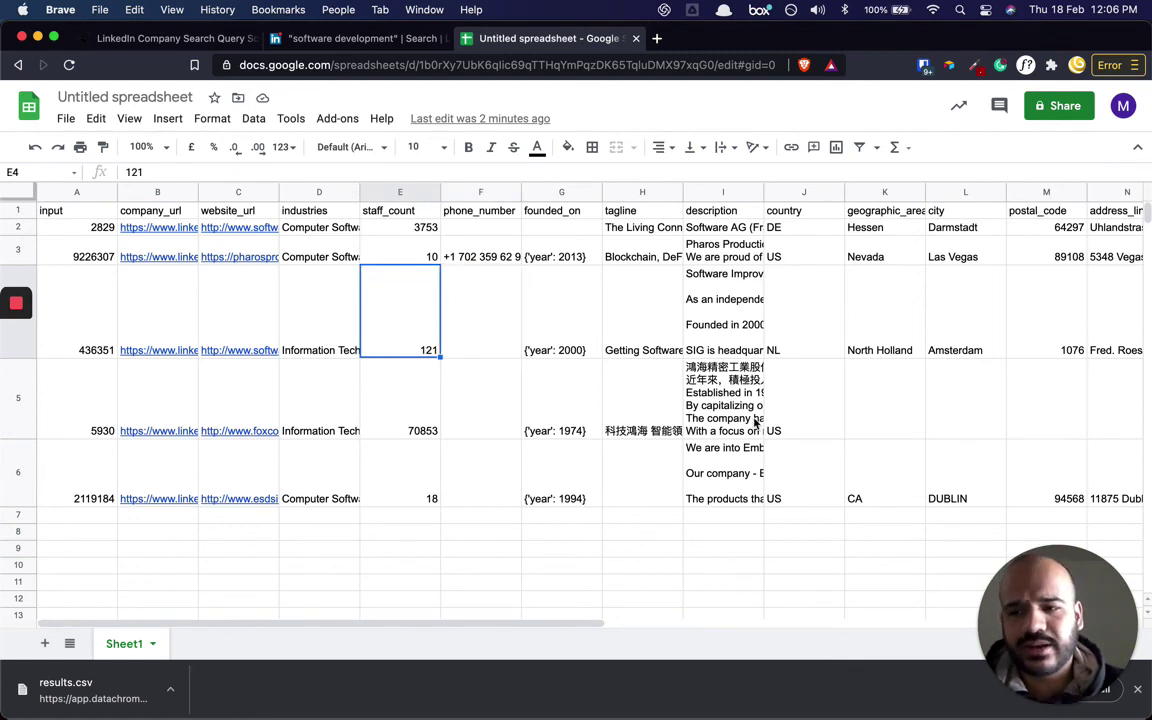
Switch back to the LinkedIn Company Search Query Scraper page in Data Chroma.
click(188, 38)
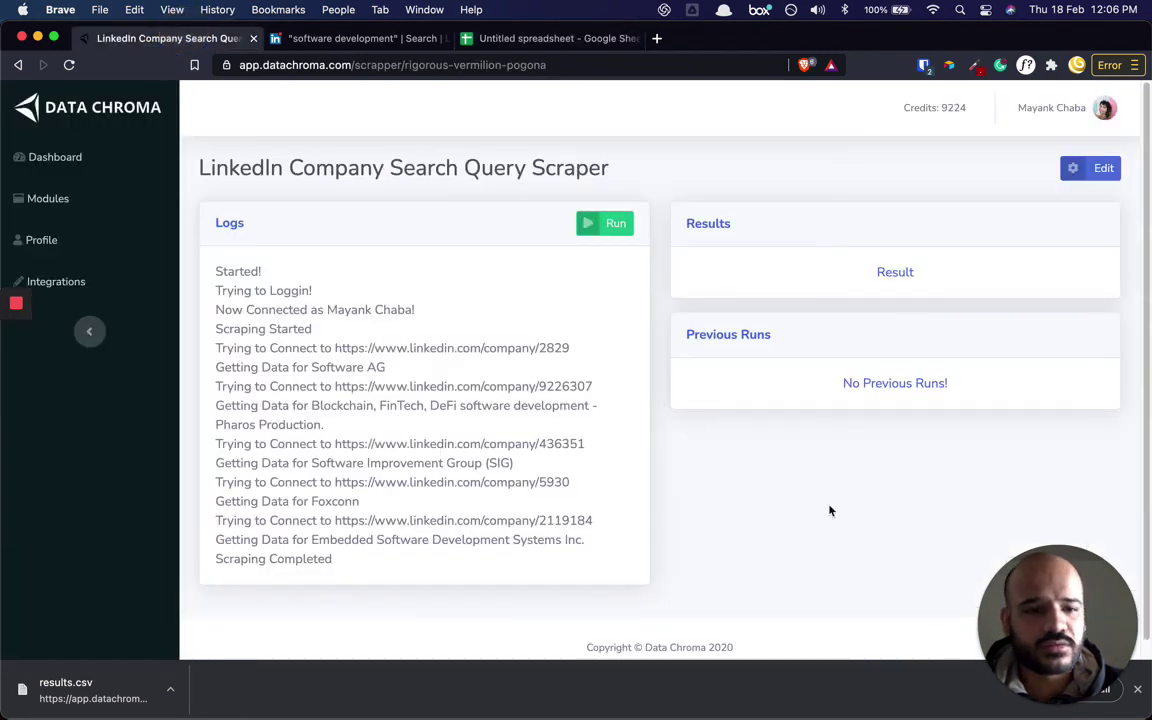
click(1005, 663)
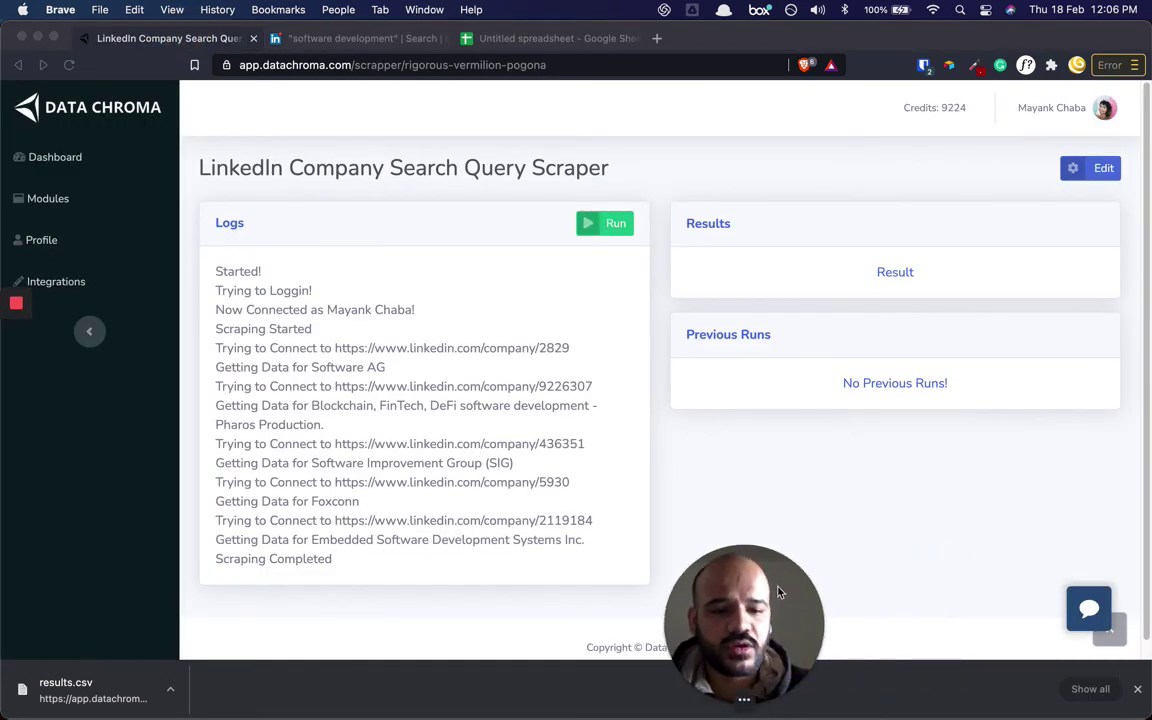